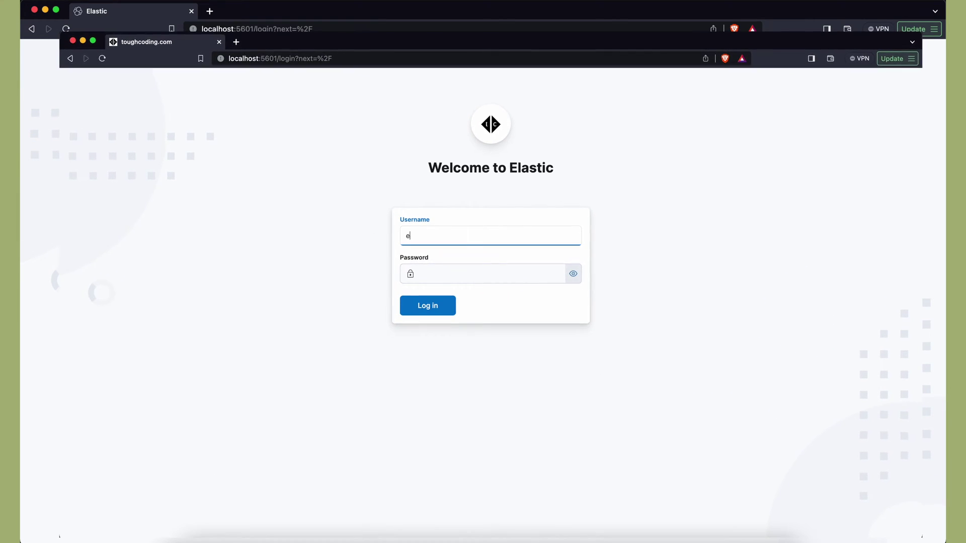
# - Log in on the Welcome to Elastic page with the elastic username and its password
pyautogui.write('lastic')
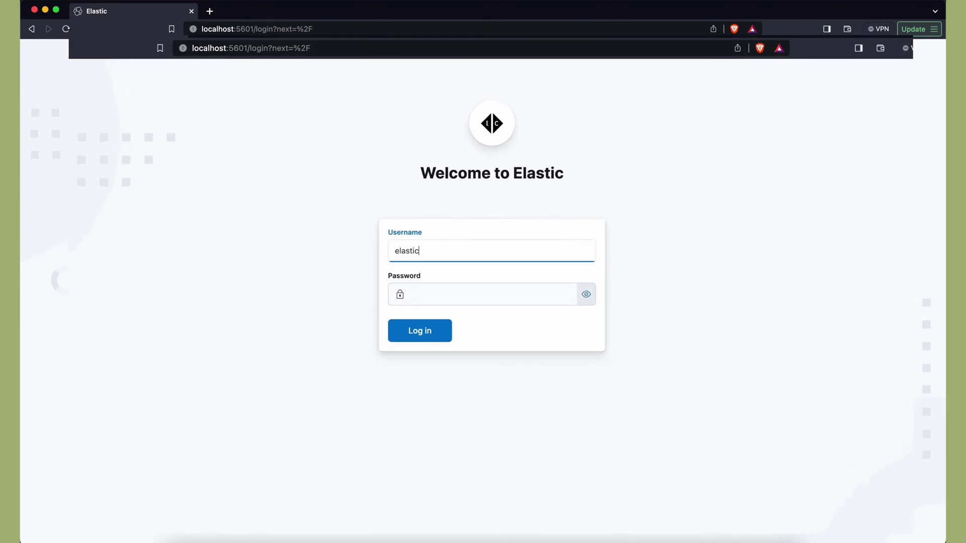
pyautogui.press('Tab')
pyautogui.write('change')
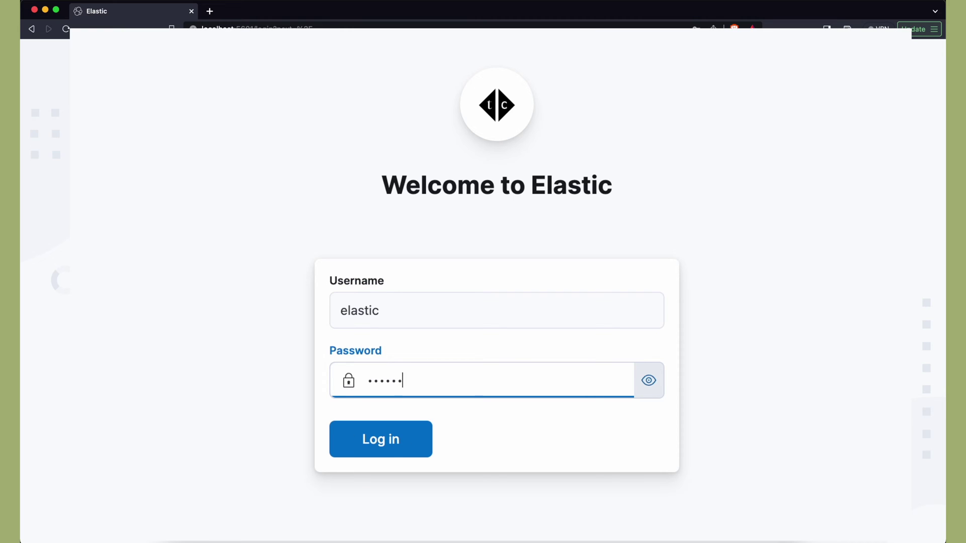
pyautogui.press('Return')
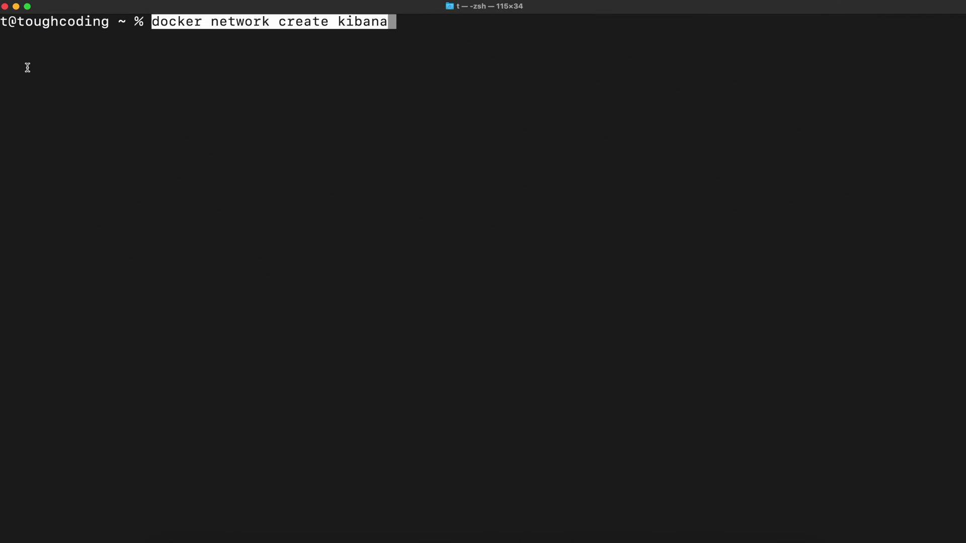
# - Create the kibana Docker network and start the Elasticsearch 8.10.1 container on it
pyautogui.press('Return')
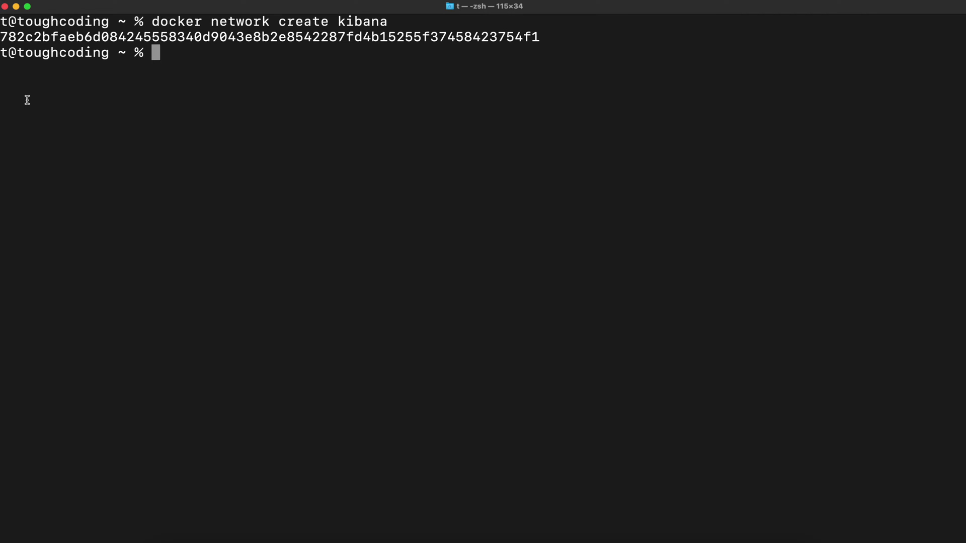
pyautogui.write('docker run --rm \\ --name elk \\ --net kibana \\ -d \\ -p 9200:9200 \\ -e xpack.license.self_generated.type=trial \\ docker.elastic.co/elasticsearch/elasticsearch:8.10.1')
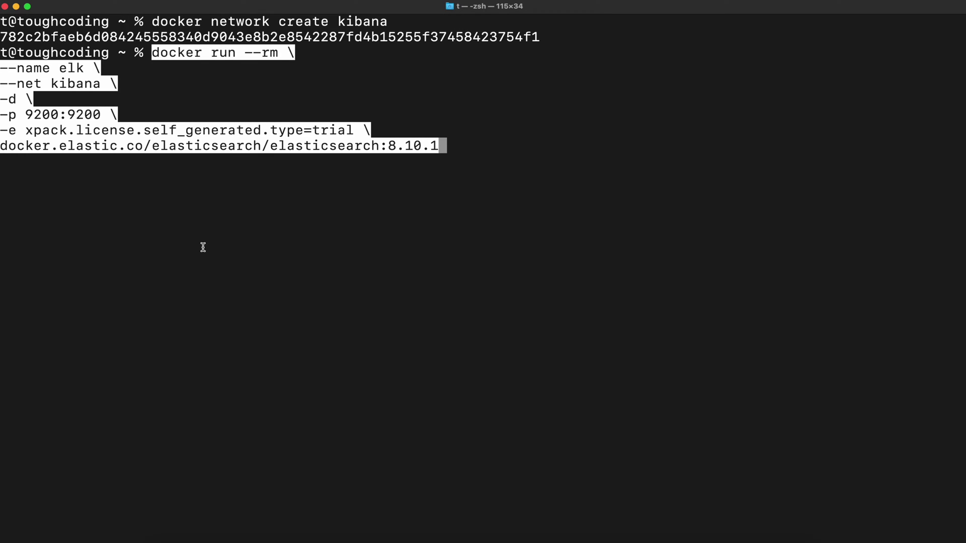
pyautogui.press('Return')
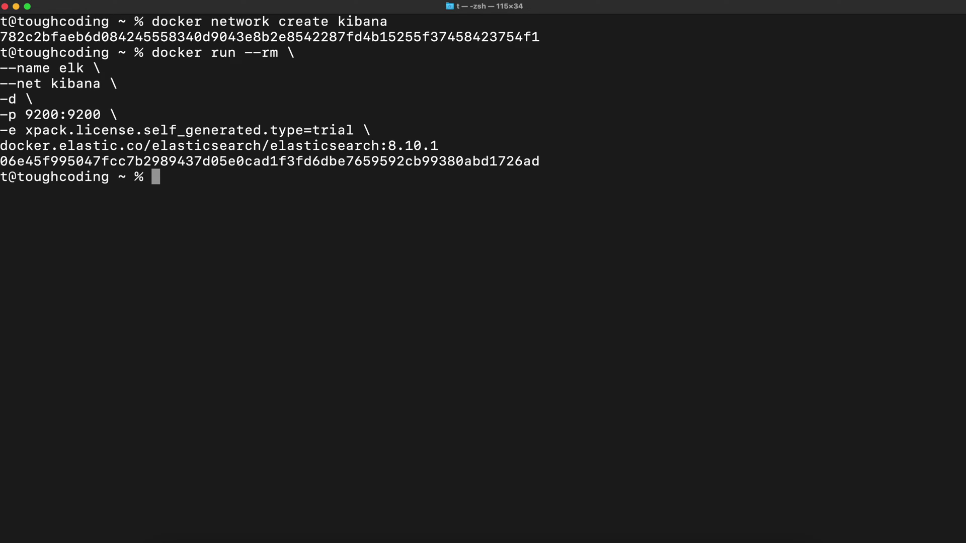
# - In a second Terminal window, run the Kibana 8.10.1 container and select its setup-code link
pyautogui.rightClick(237, 538)
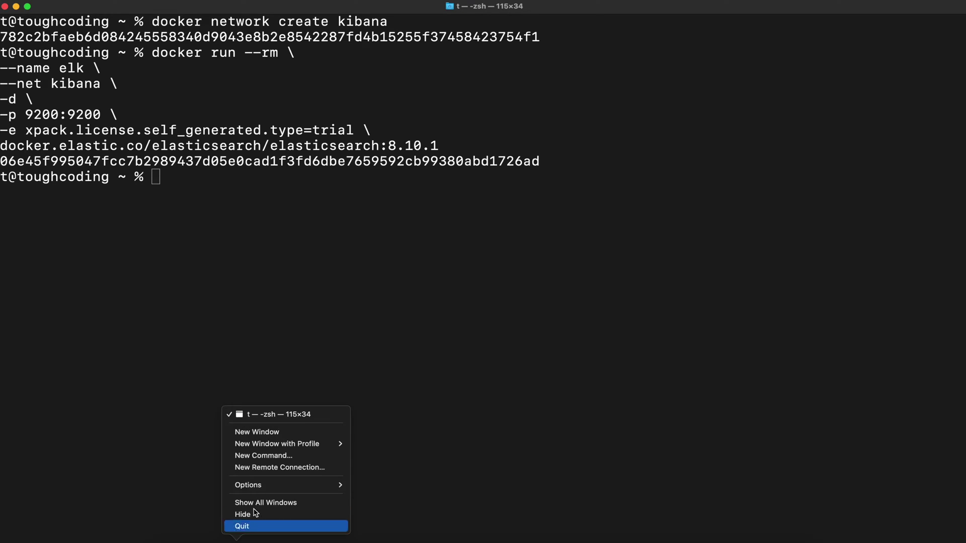
pyautogui.click(276, 439)
pyautogui.moveTo(280, 10); pyautogui.dragTo(560, 37)
pyautogui.write('docker run --rm \\ --name kibana \\ --net kibana \\ -p 5601:5601 \\ docker.elastic.co/kibana/kibana:8.10.1')
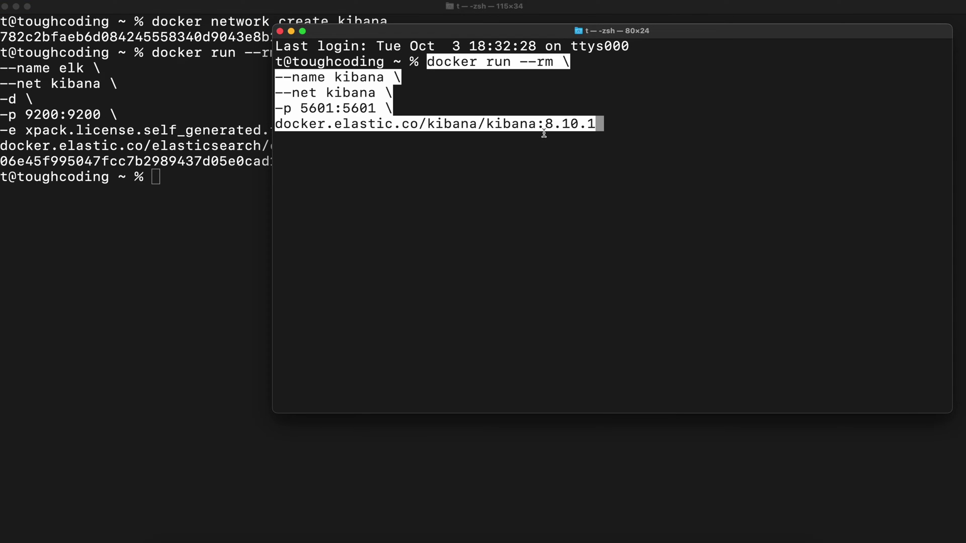
pyautogui.press('Return')
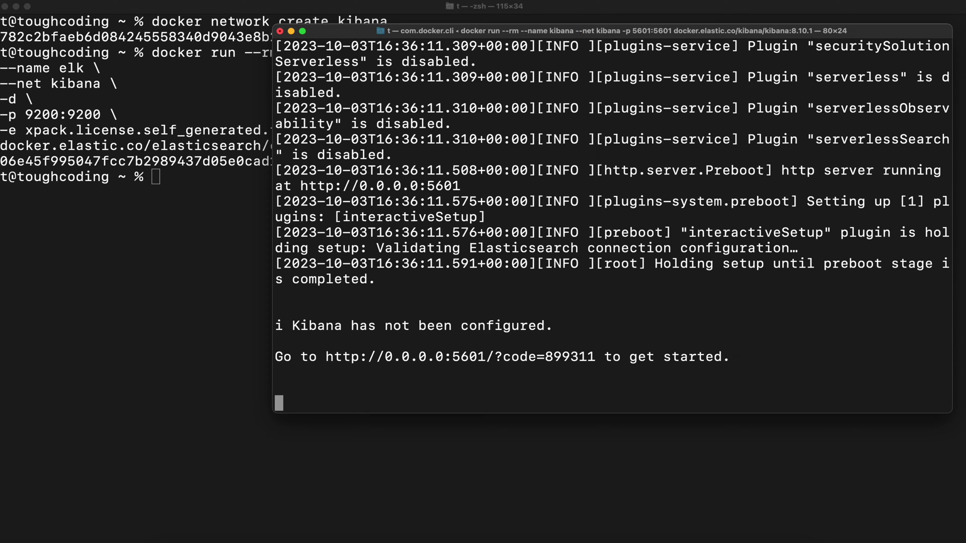
pyautogui.moveTo(495, 358); pyautogui.dragTo(595, 359)
pyautogui.press('super+c')
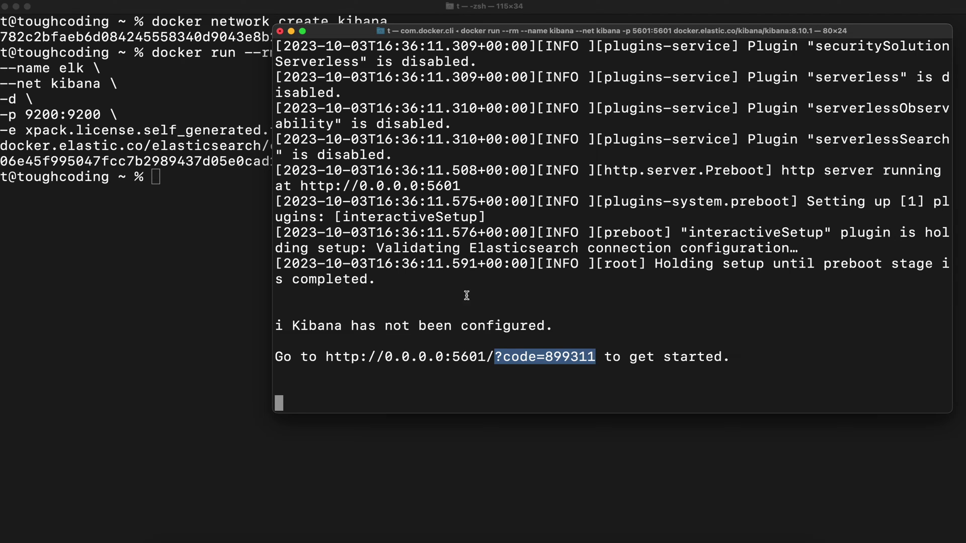
# - In Brave, replace login?next=%2F in the address with the ?code= setup value and load it
pyautogui.click(643, 540)
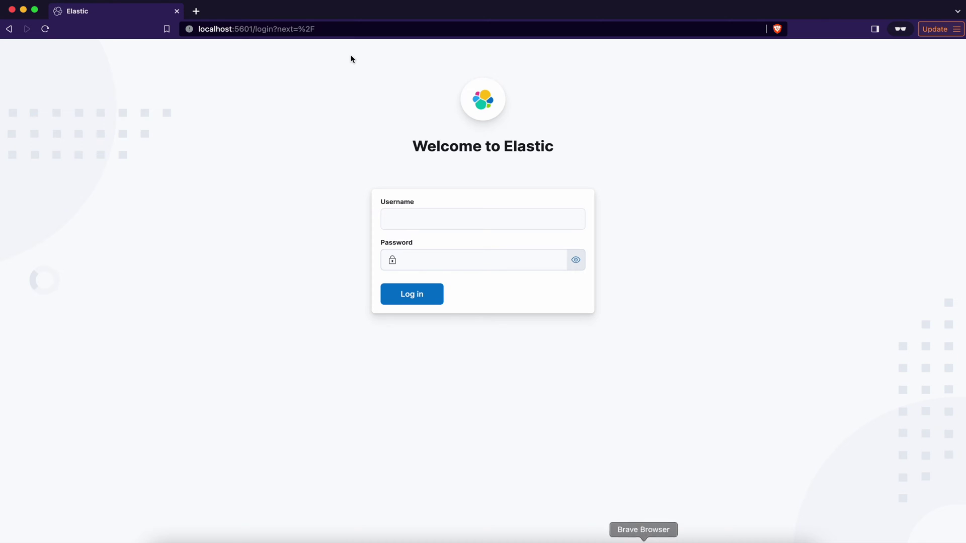
pyautogui.click(258, 29)
pyautogui.click(254, 29)
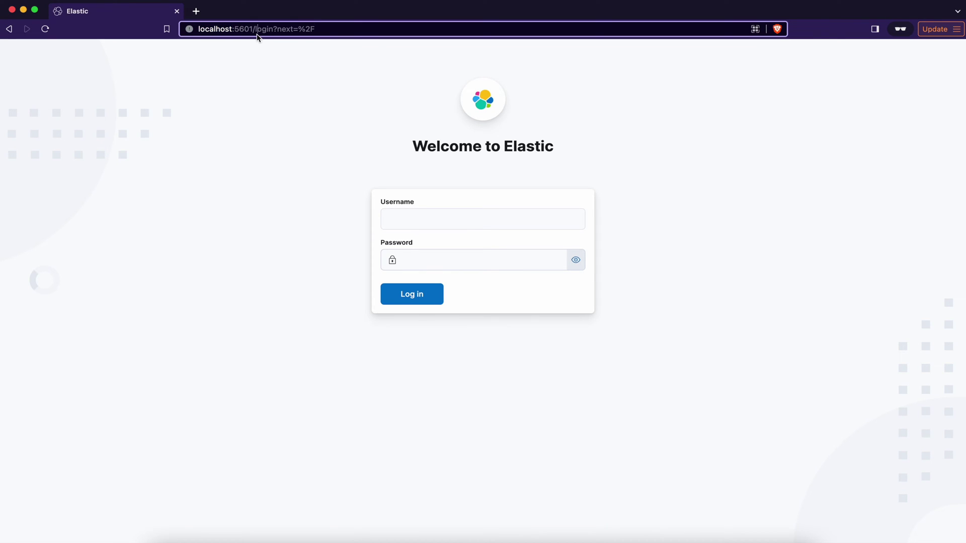
pyautogui.moveTo(254, 30); pyautogui.dragTo(337, 30)
pyautogui.press('super+v')
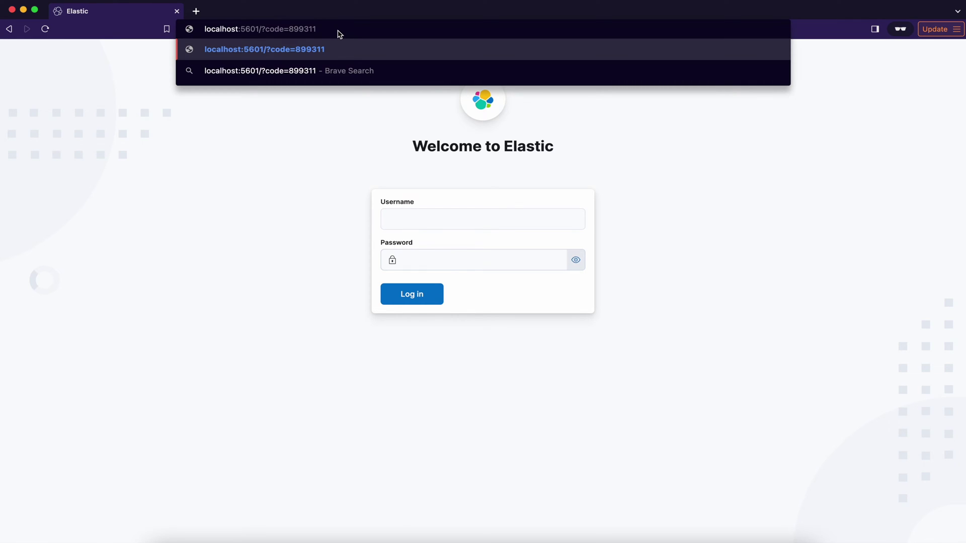
pyautogui.press('Return')
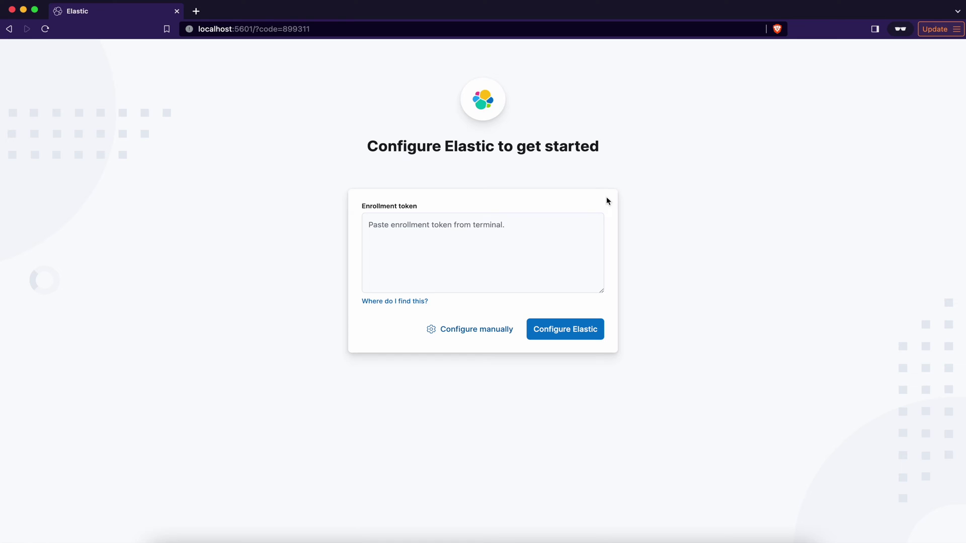
# - Run elasticsearch-create-enrollment-token -s kibana in the elk container and select the printed token
pyautogui.press('super+Tab')
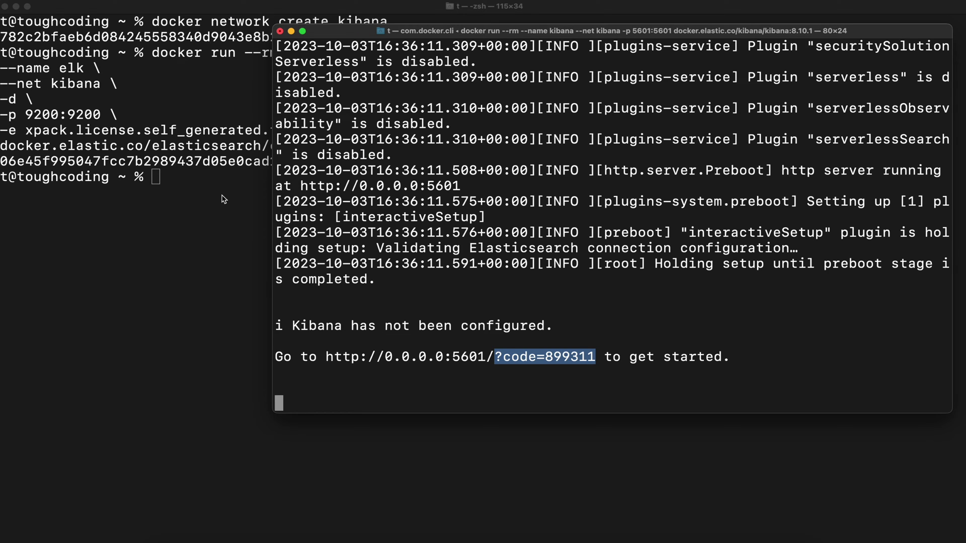
pyautogui.click(184, 202)
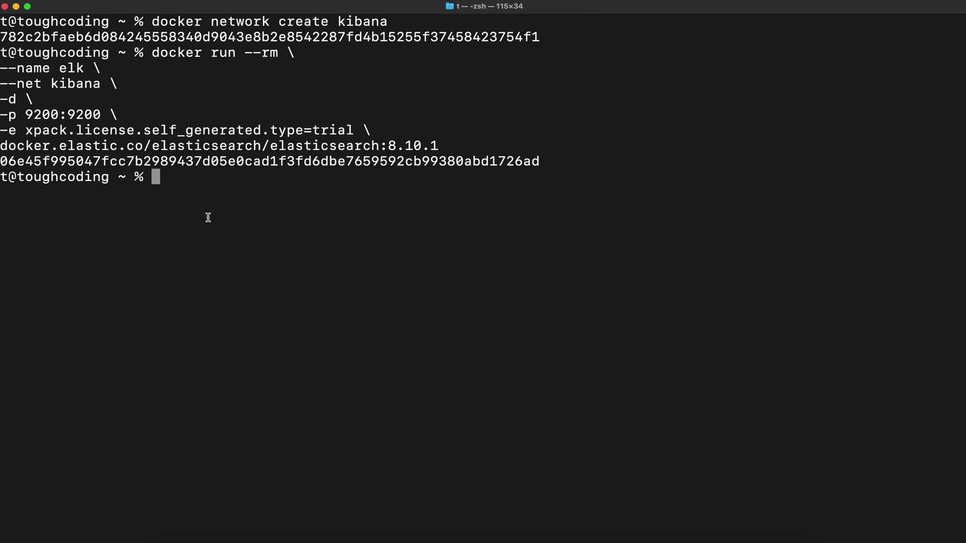
pyautogui.press('super+v')
pyautogui.press('Return')
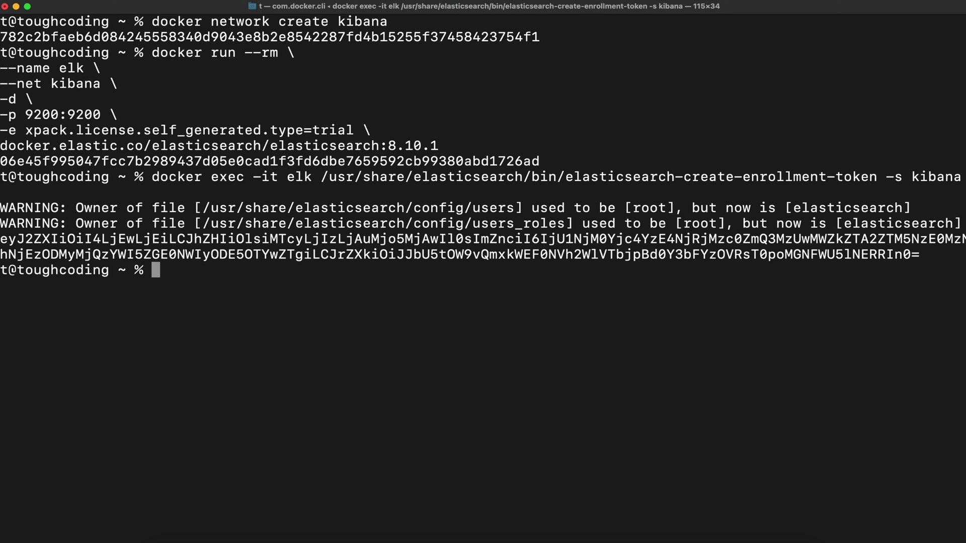
pyautogui.moveTo(2, 240); pyautogui.dragTo(920, 254)
pyautogui.press('super+c')
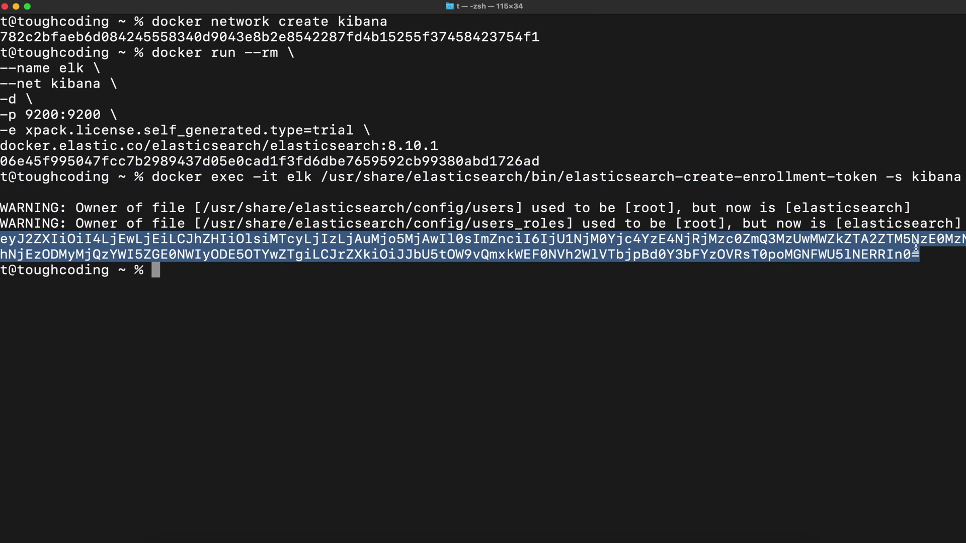
# - Paste the enrollment token into the setup page and configure Elastic to connect Kibana
pyautogui.click(643, 539)
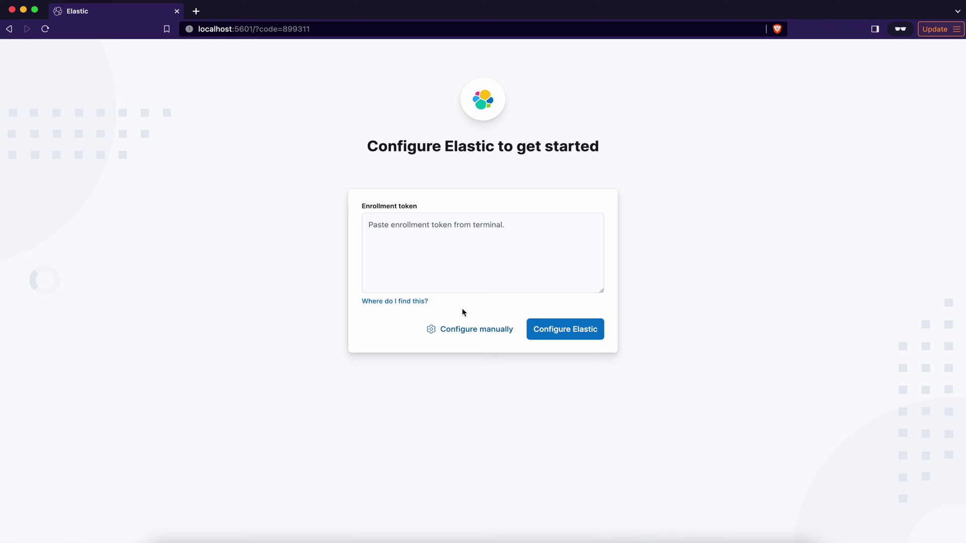
pyautogui.click(447, 253)
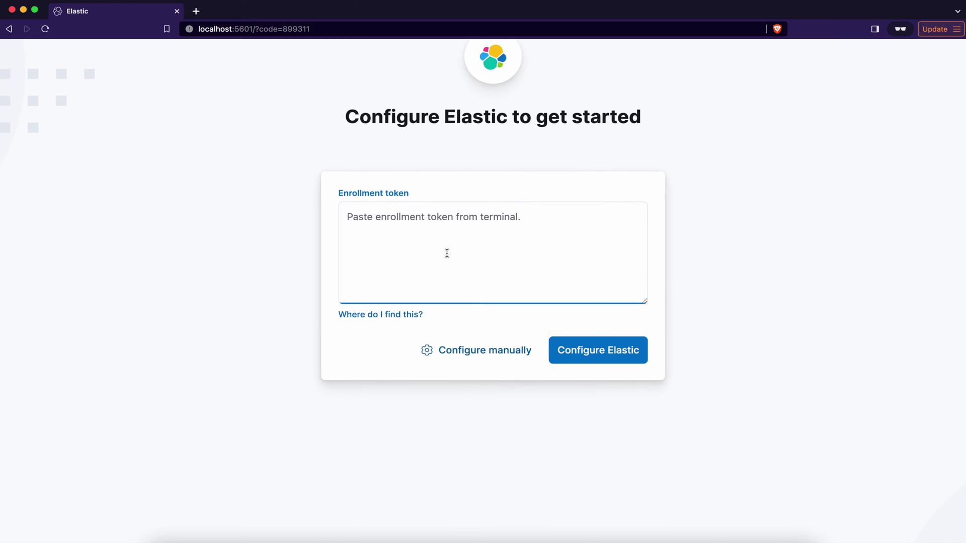
pyautogui.press('super+v')
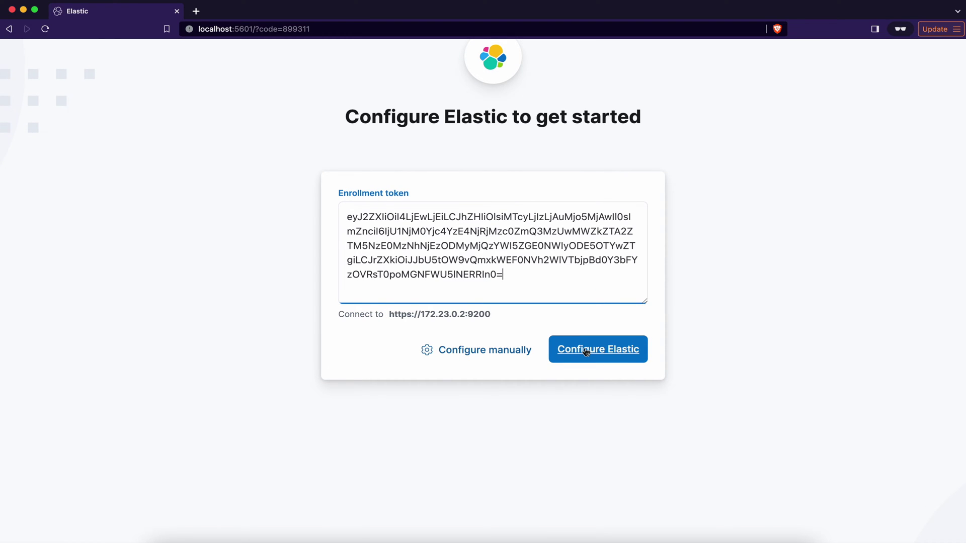
pyautogui.click(566, 336)
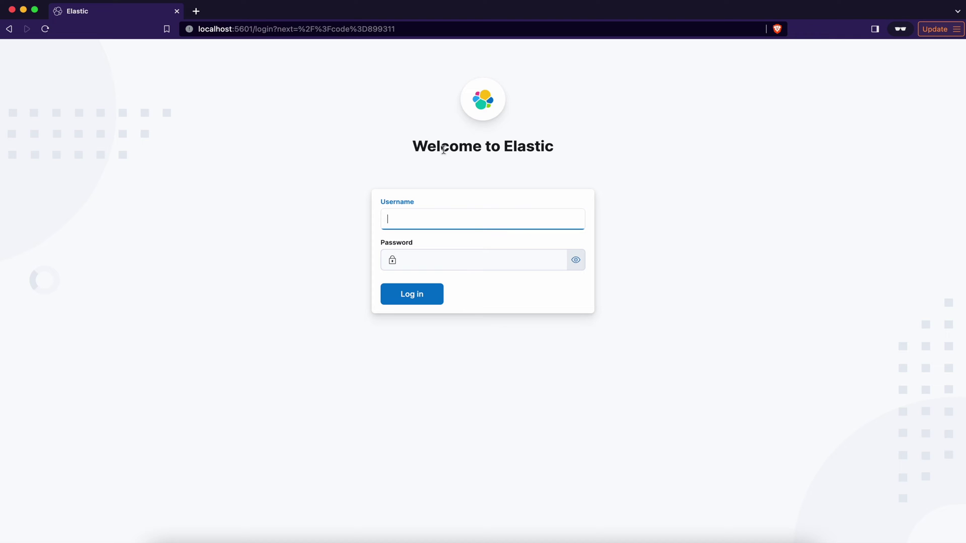
# - Reset the elastic user's password with elasticsearch-reset-password -i -u elastic, confirming y and entering it twice
pyautogui.press('super+Tab')
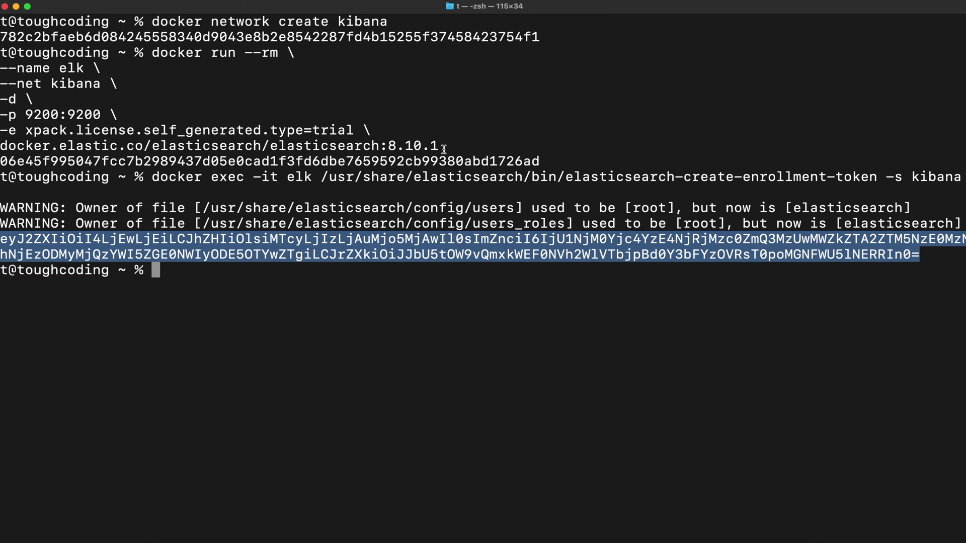
pyautogui.press('super+v')
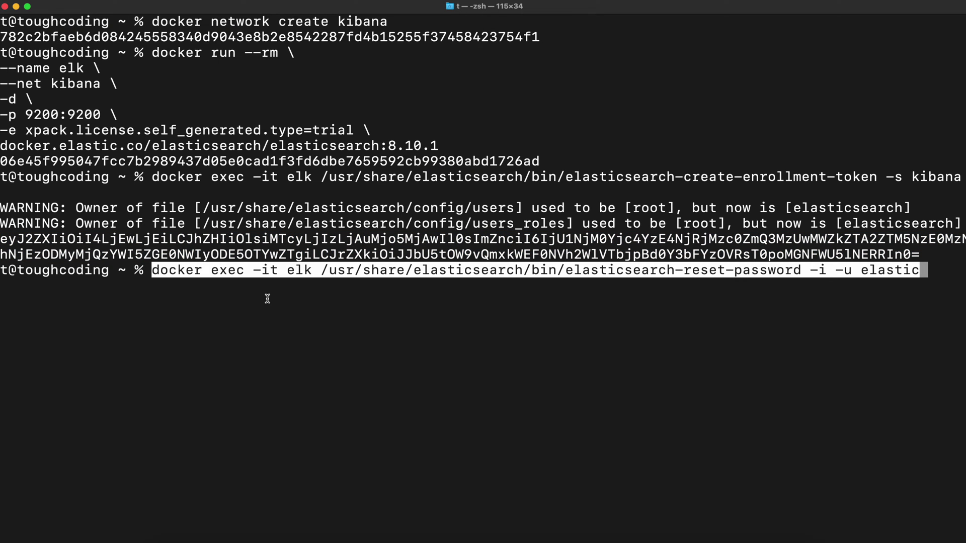
pyautogui.press('Return')
pyautogui.write('y')
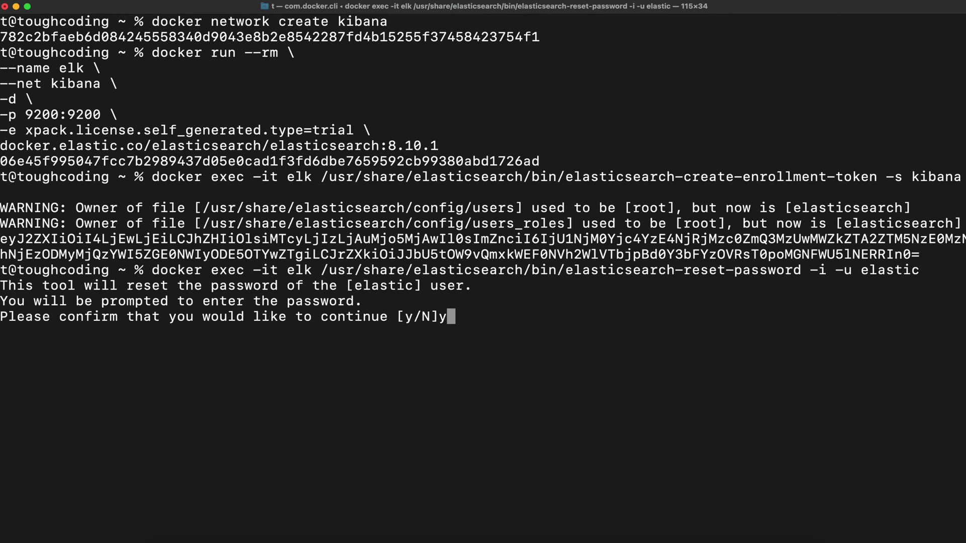
pyautogui.press('Return')
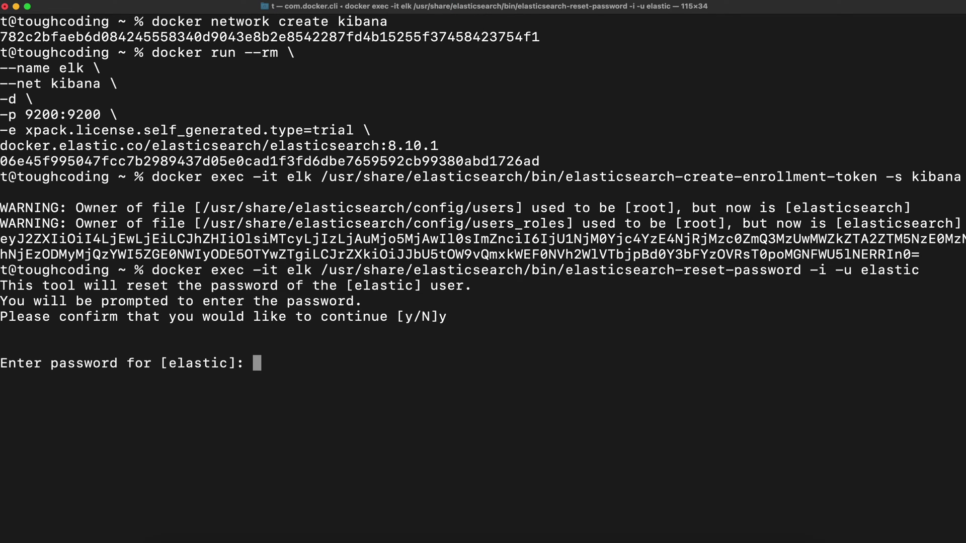
pyautogui.press('Return')
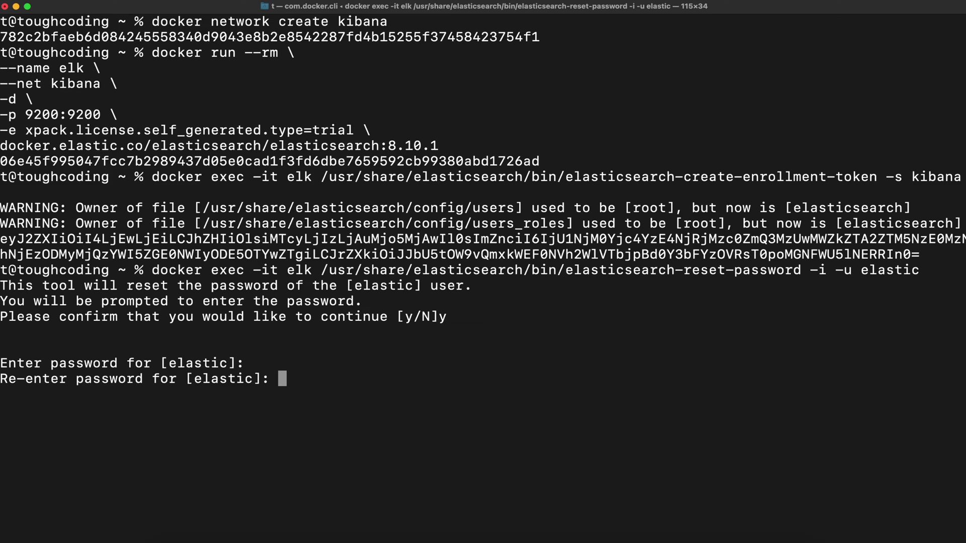
pyautogui.press('Return')
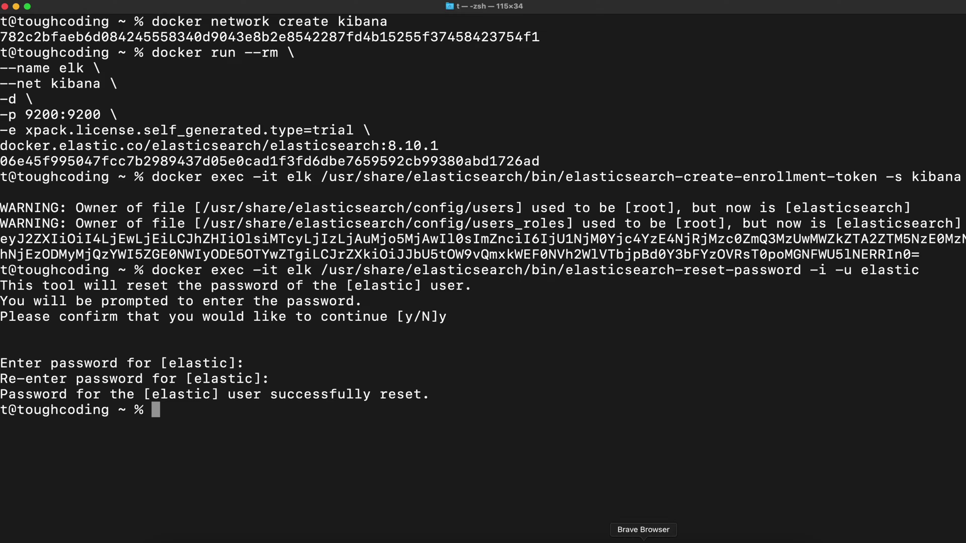
# - Sign in to Kibana as elastic with the new password and dismiss the usage-collection notice
pyautogui.click(648, 536)
pyautogui.write('elastic')
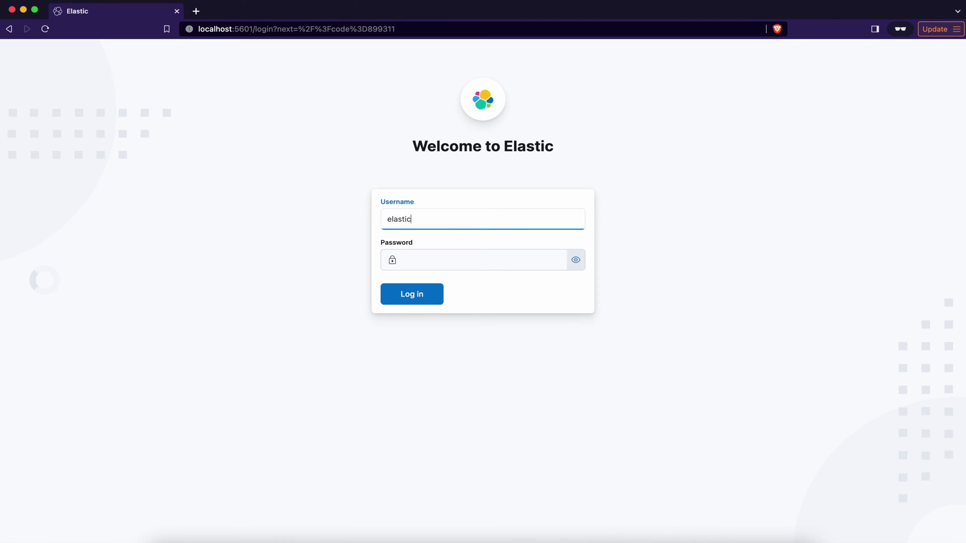
pyautogui.press('Tab')
pyautogui.write('123456')
pyautogui.press('Return')
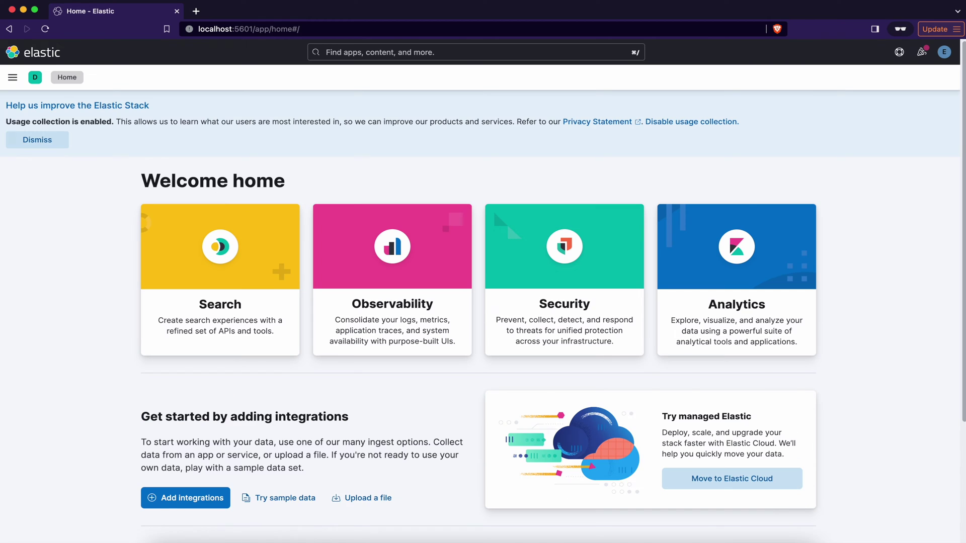
pyautogui.click(36, 135)
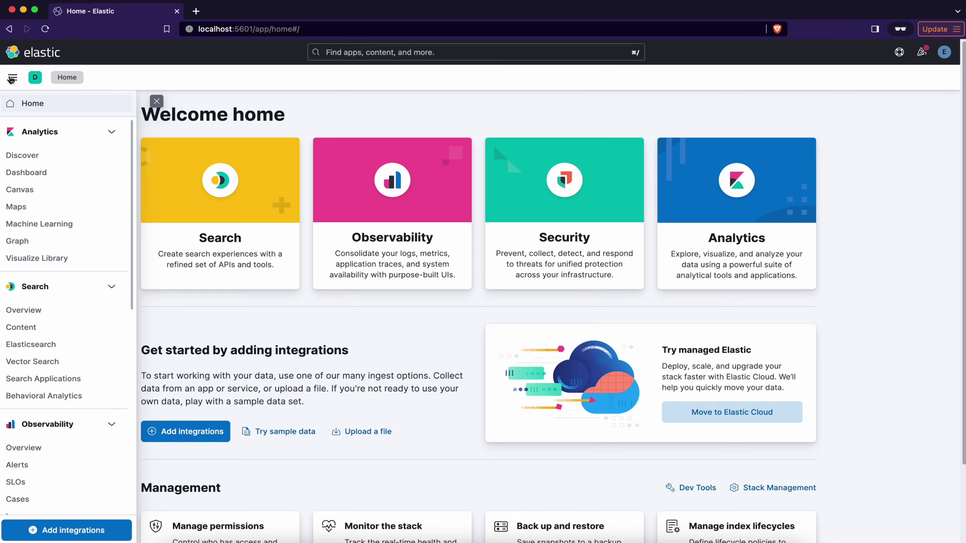
# - Go to Stack Management and open Kibana's Advanced Settings page
pyautogui.scroll(-10, 63, 183)
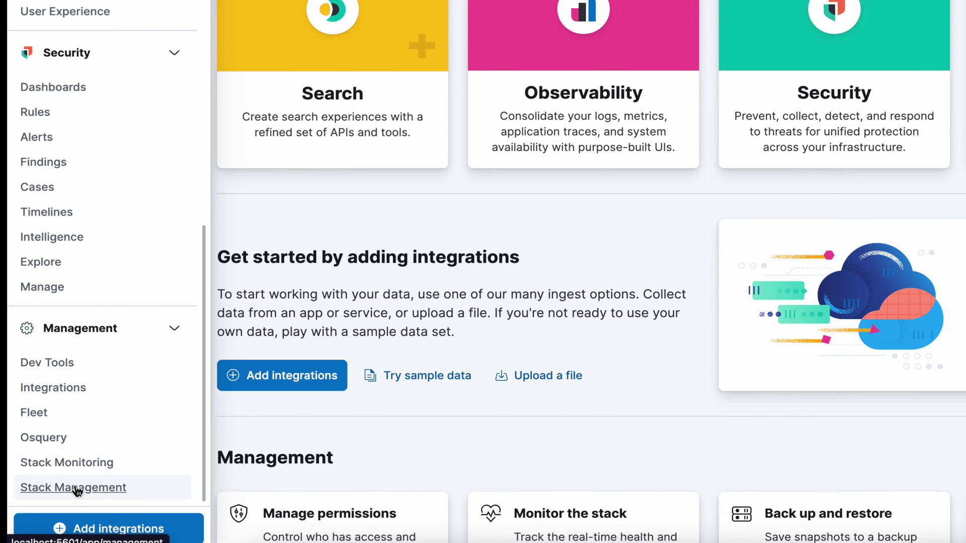
pyautogui.click(45, 503)
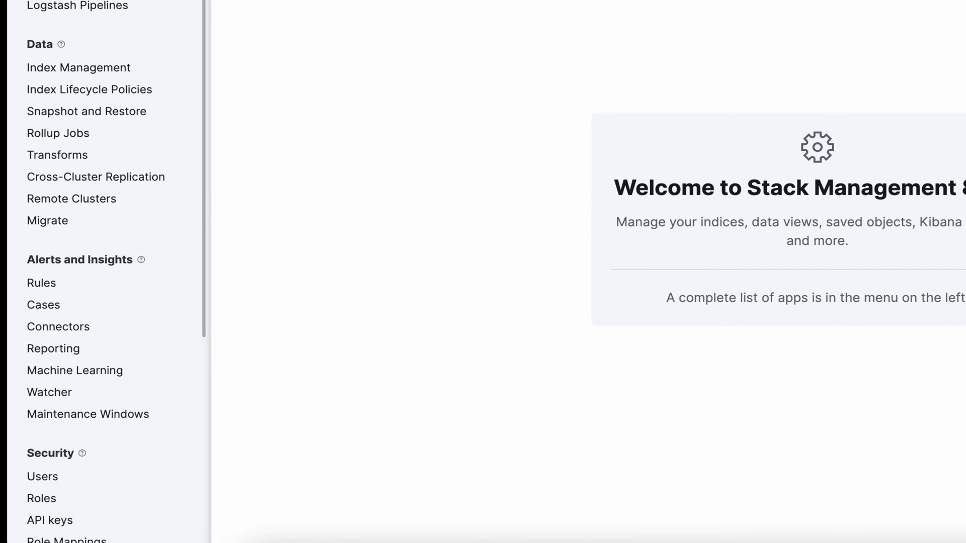
pyautogui.scroll(-6, 105, 272)
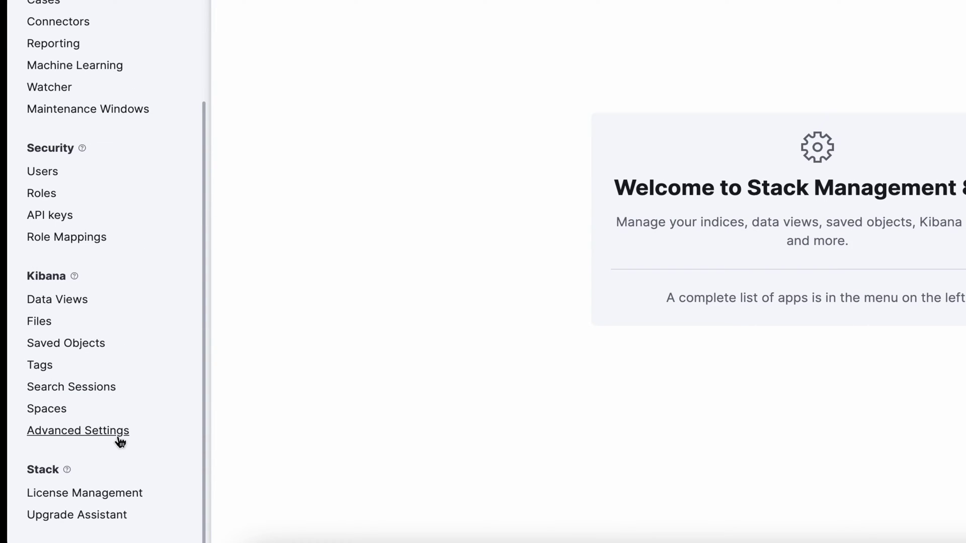
pyautogui.click(121, 441)
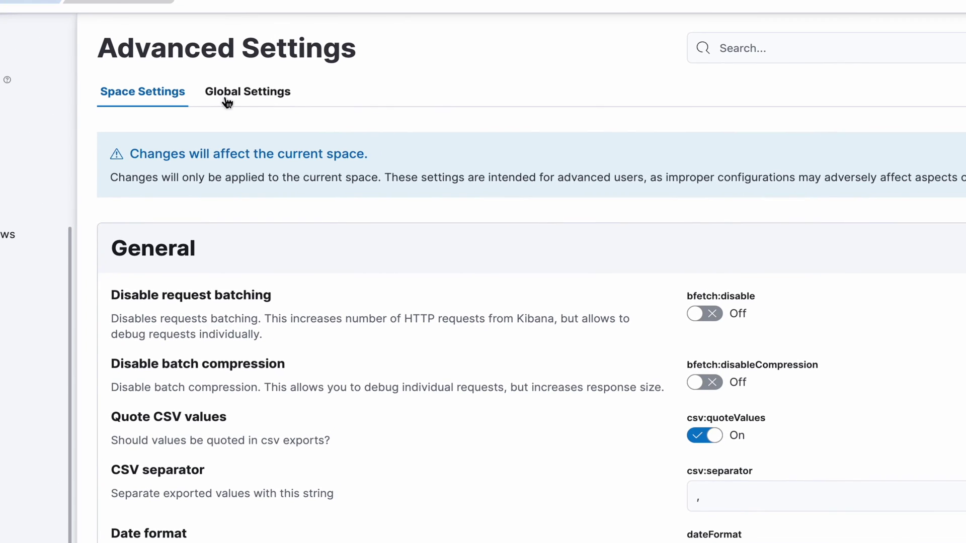
# - Under Global Settings, upload logoS.png as the Custom logo and save the change
pyautogui.click(270, 100)
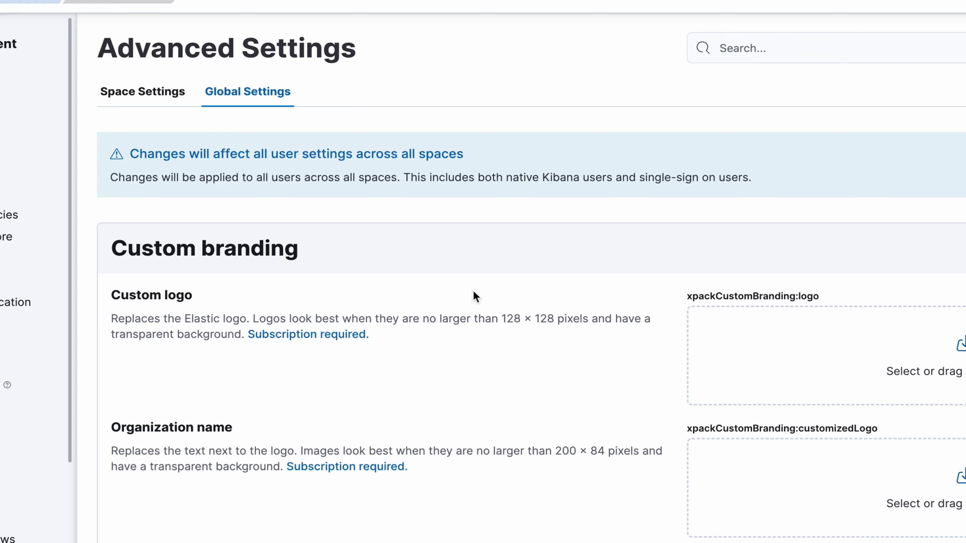
pyautogui.scroll(-5, 473, 297)
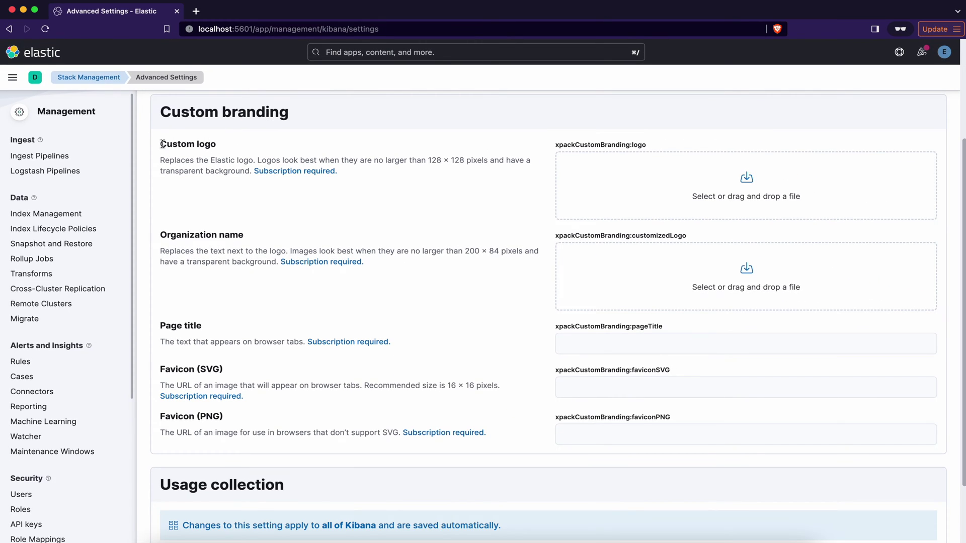
pyautogui.moveTo(159, 144); pyautogui.dragTo(224, 147)
pyautogui.click(230, 146)
pyautogui.click(695, 194)
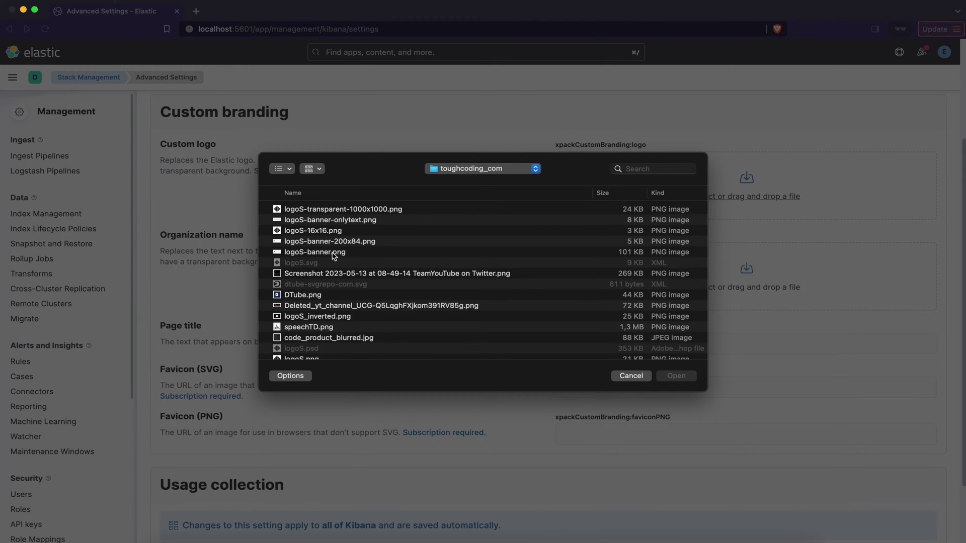
pyautogui.scroll(-5, 333, 277)
pyautogui.doubleClick(312, 305)
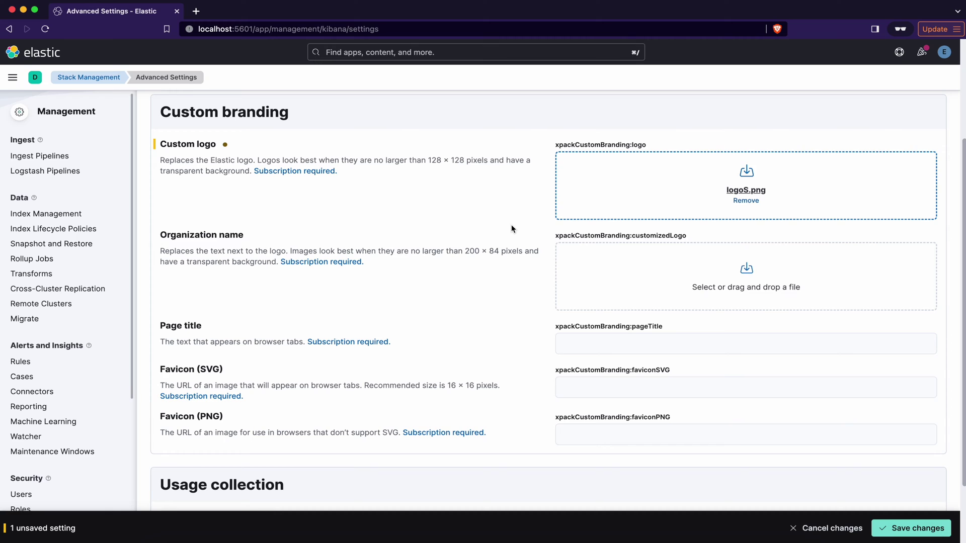
pyautogui.click(918, 528)
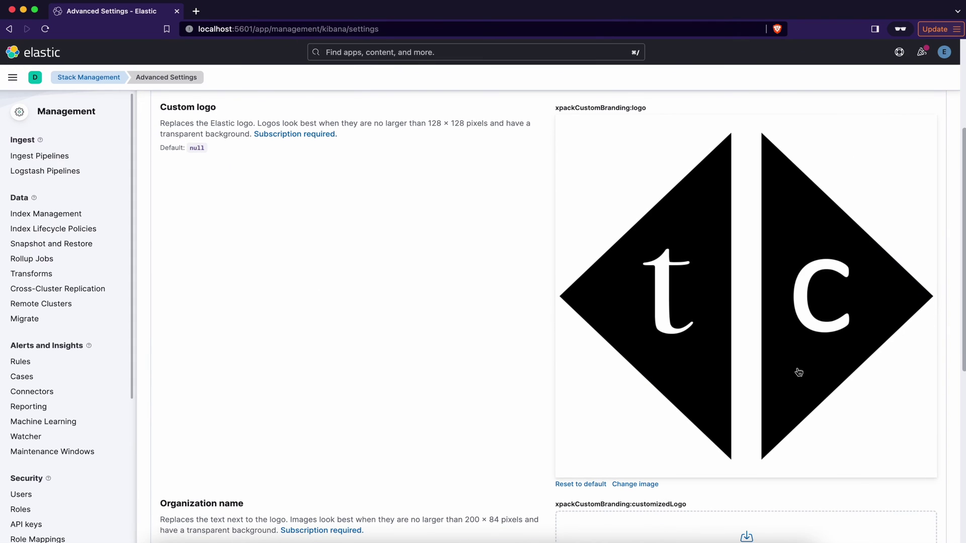
# - Reload the page to show the tc diamond logo, then scroll Global Settings to Organization name
pyautogui.click(45, 29)
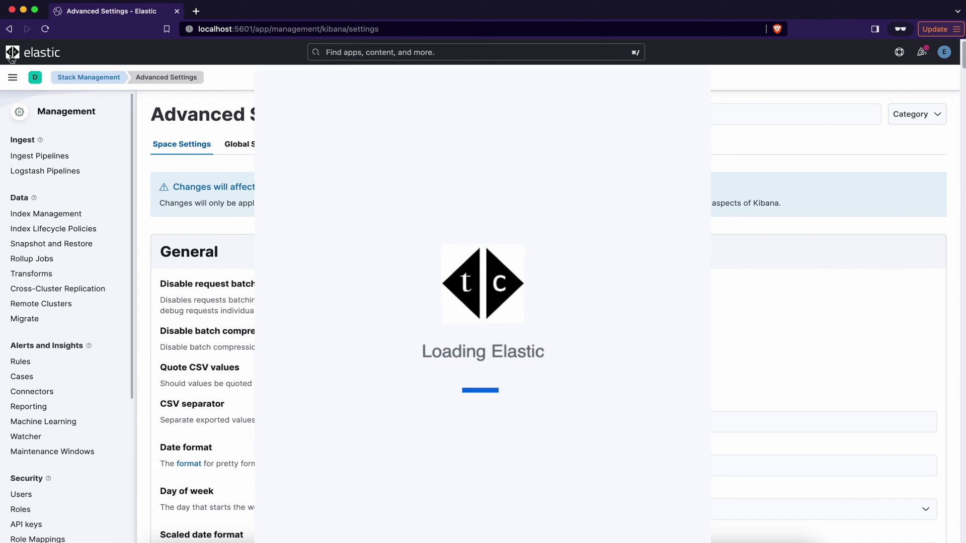
pyautogui.click(238, 146)
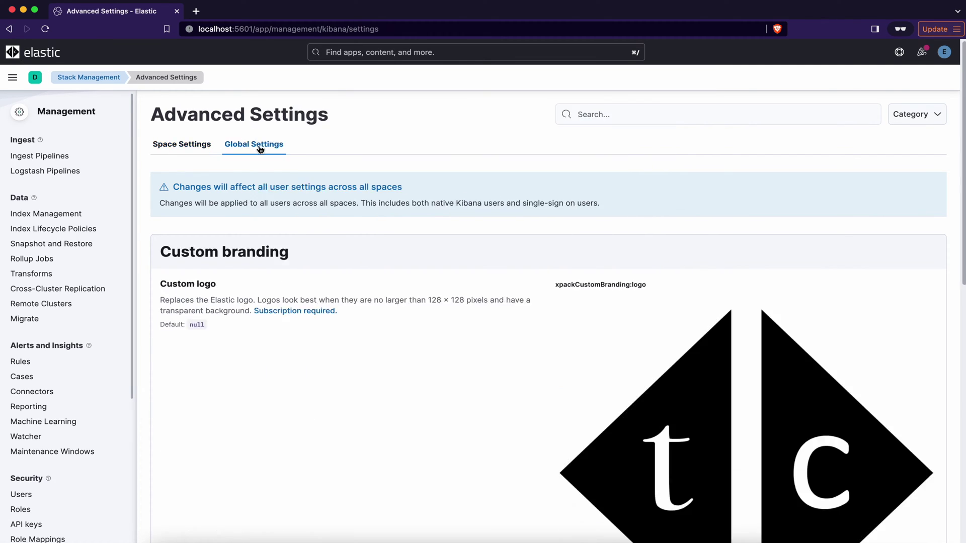
pyautogui.scroll(-5, 491, 289)
pyautogui.scroll(-5, 488, 285)
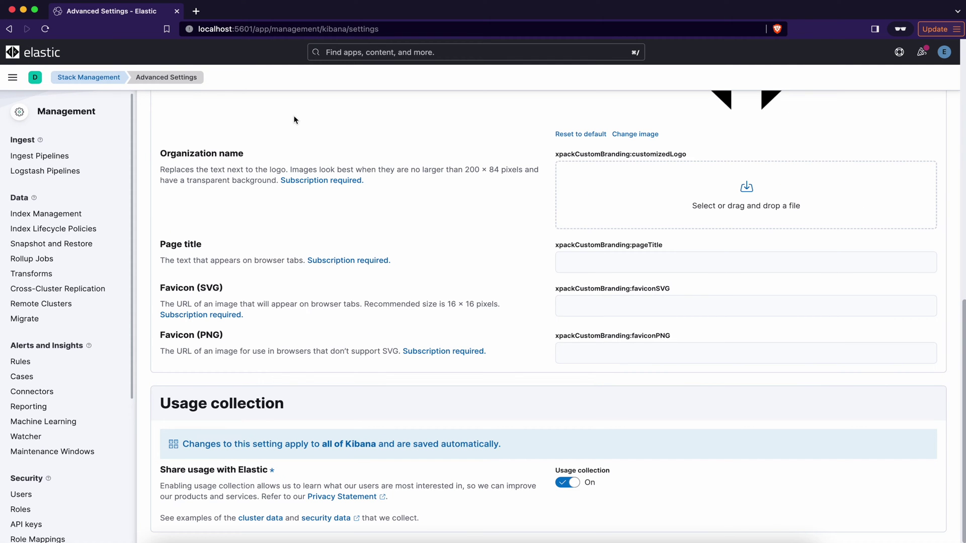
# - Set logoS-banner-onlytext.png as the organization name image, save and reload, then return to Global Settings
pyautogui.click(695, 197)
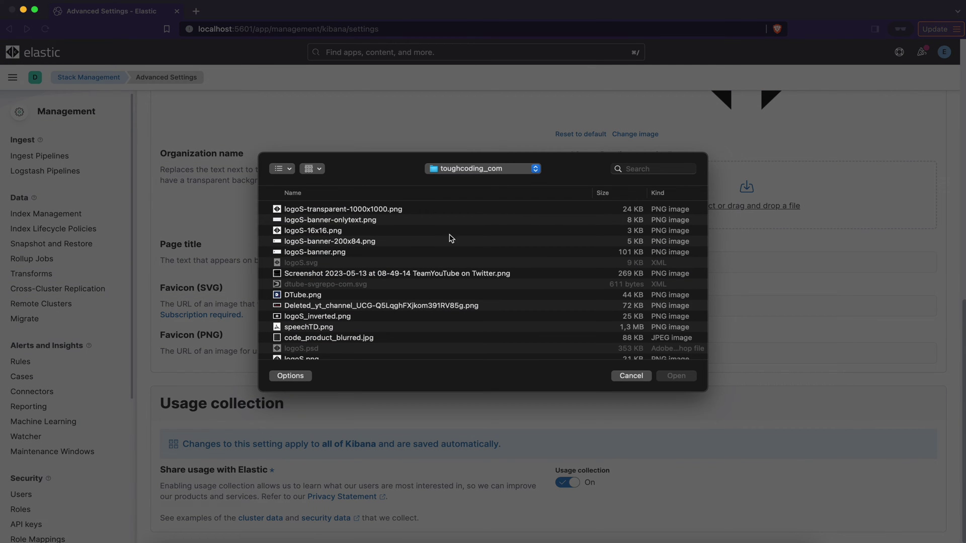
pyautogui.doubleClick(372, 221)
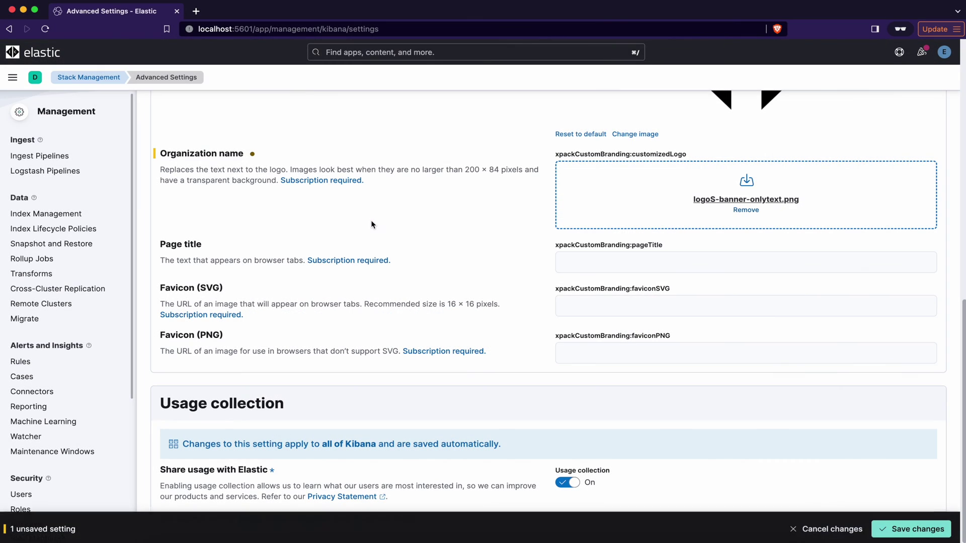
pyautogui.click(910, 528)
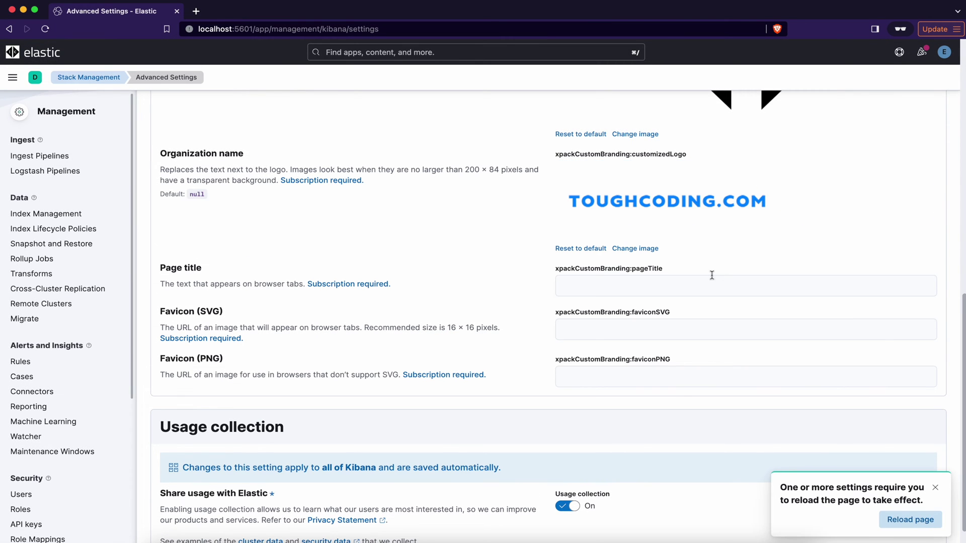
pyautogui.click(900, 519)
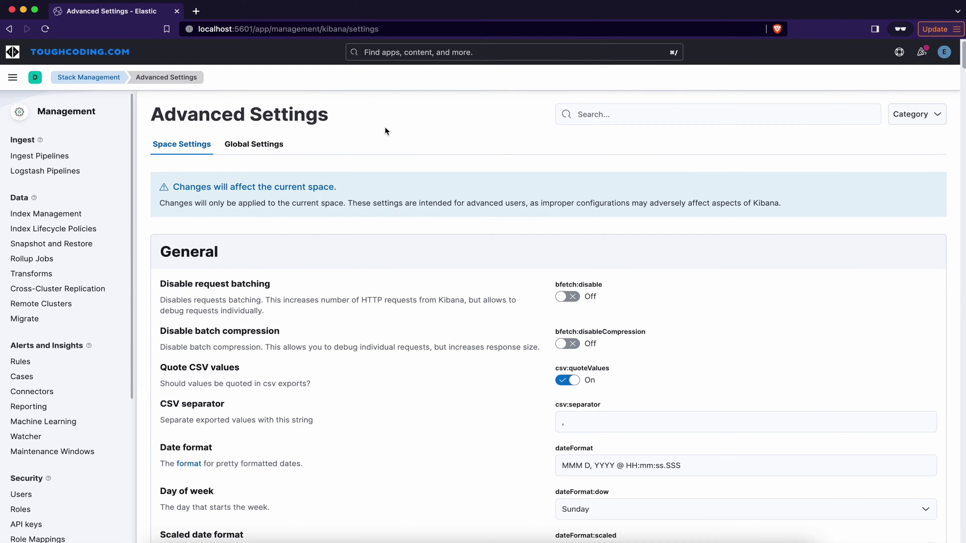
pyautogui.click(284, 145)
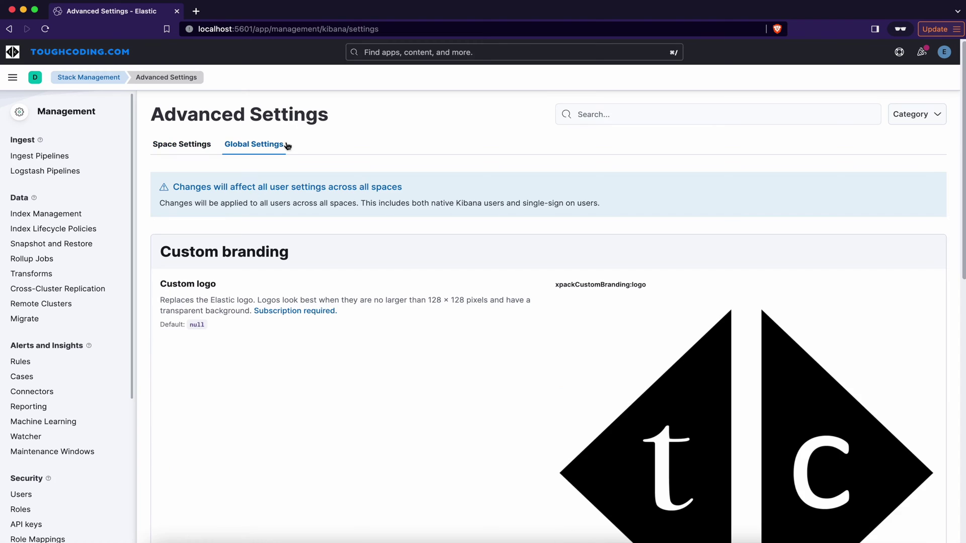
pyautogui.scroll(-10, 324, 160)
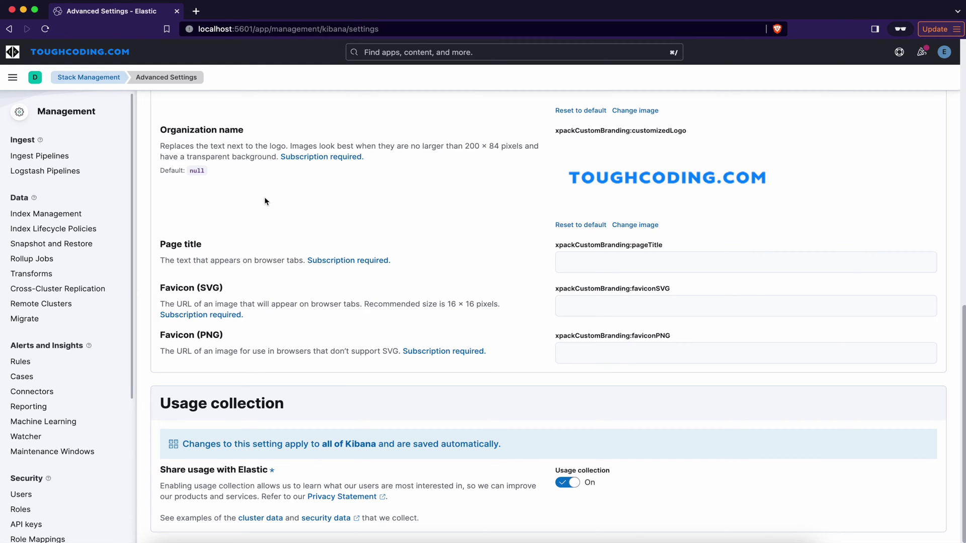
# - Set the global page title to toughcoding.com, save it, and reload the page
pyautogui.click(592, 263)
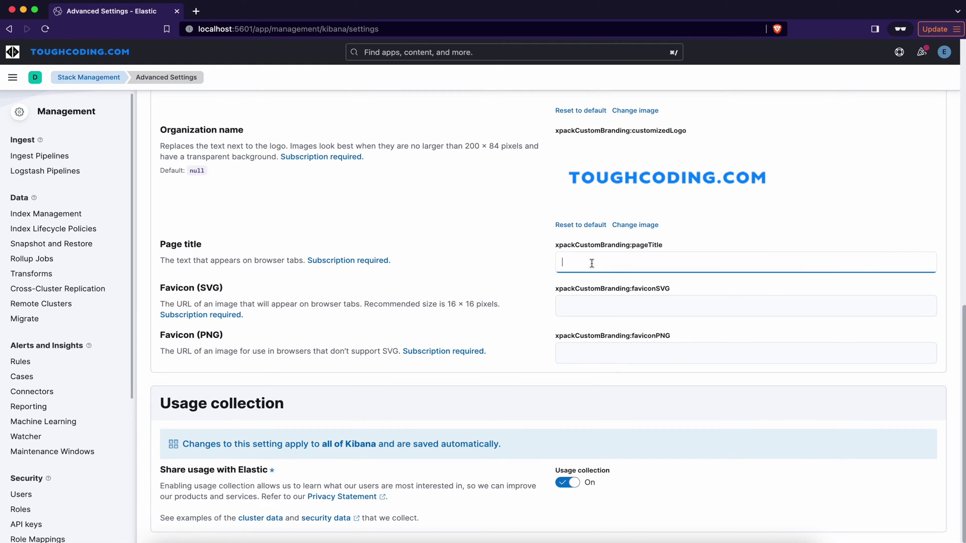
pyautogui.write('toughc')
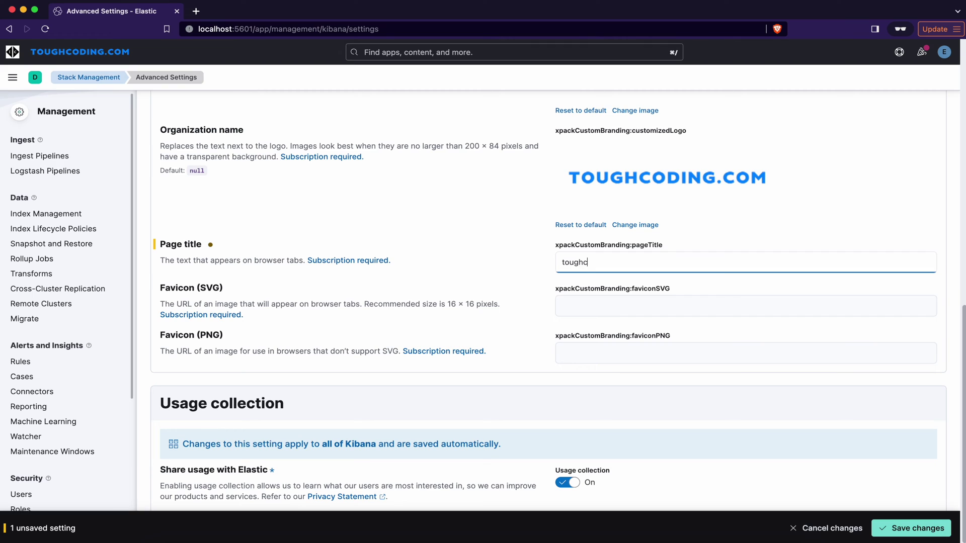
pyautogui.write('oding.com')
pyautogui.click(904, 528)
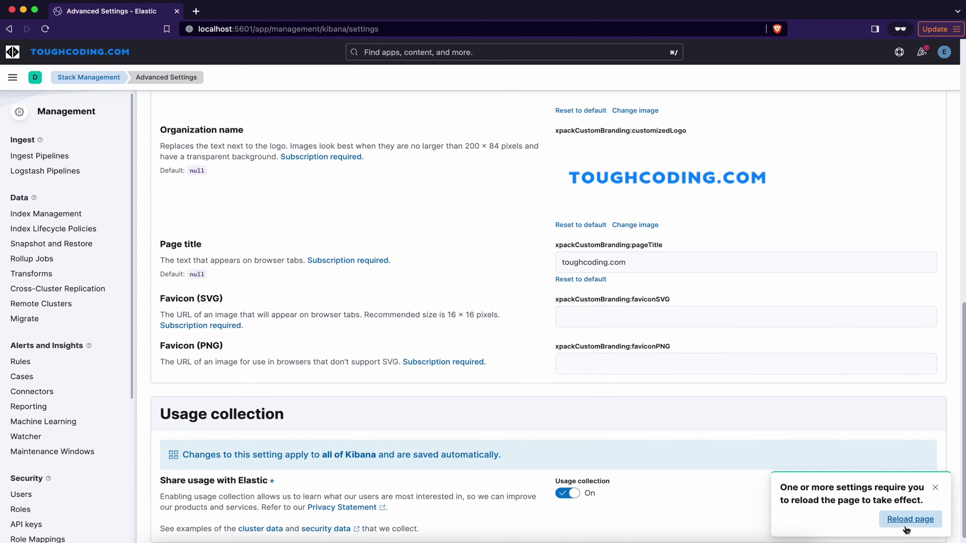
pyautogui.click(910, 519)
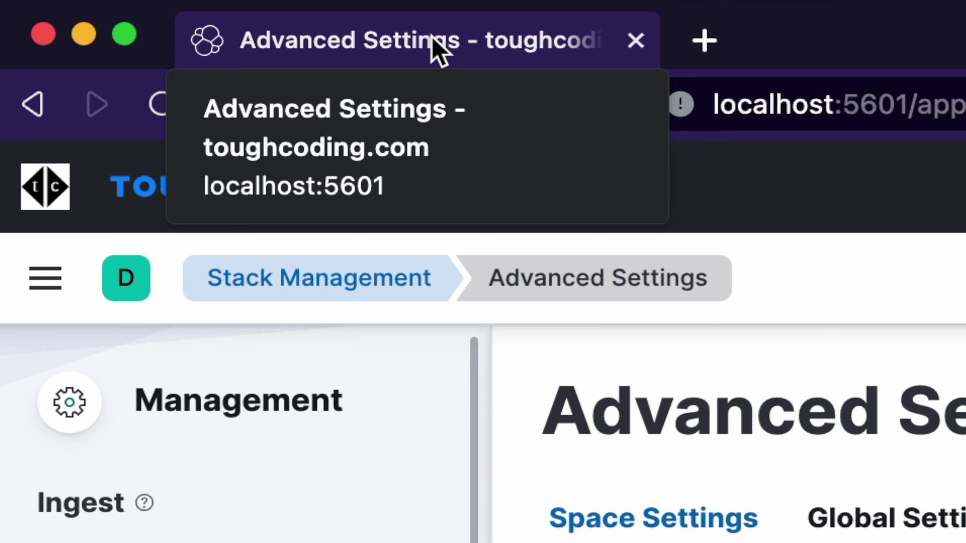
# - Paste the logoS.svg URL into the Favicon (SVG) field unsaved, then switch to Adobe Express
pyautogui.scroll(-10, 428, 176)
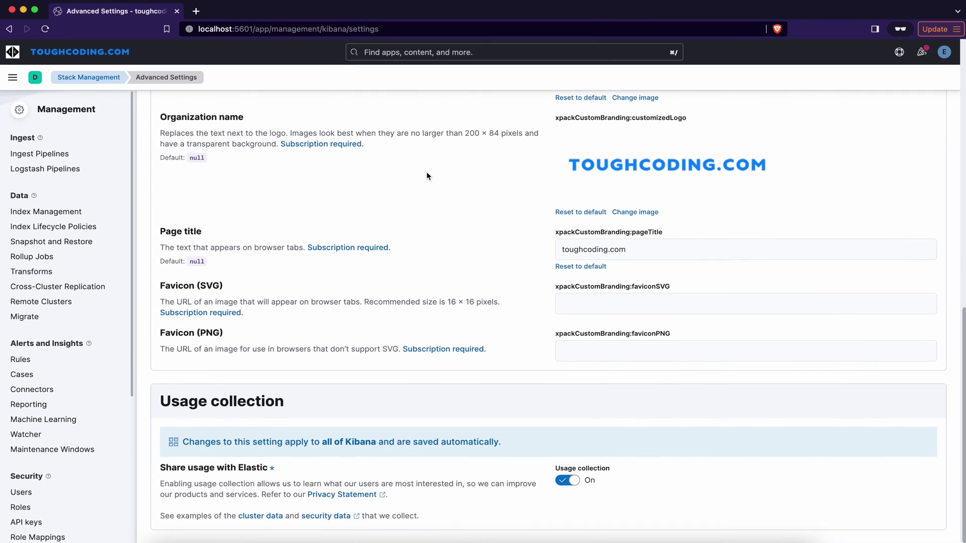
pyautogui.moveTo(161, 287); pyautogui.dragTo(214, 288)
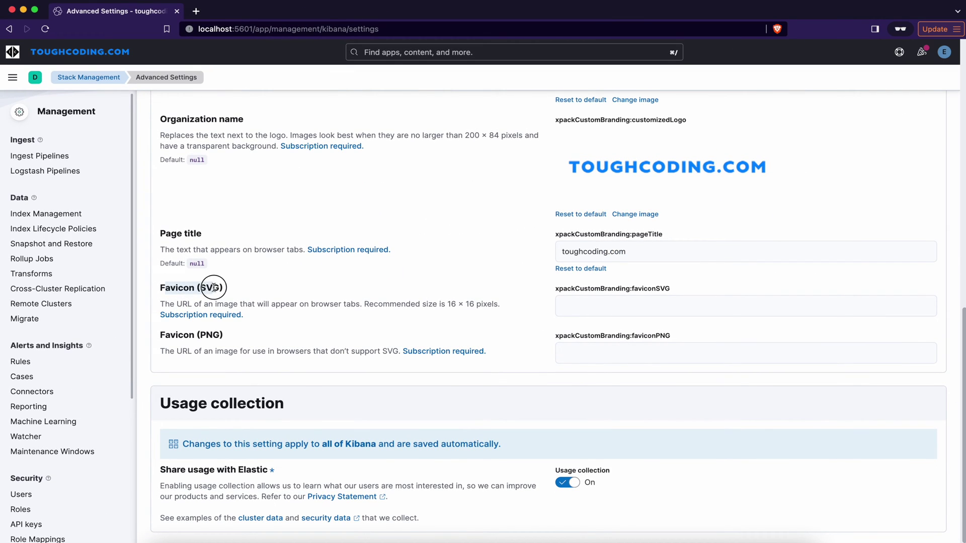
pyautogui.click(225, 295)
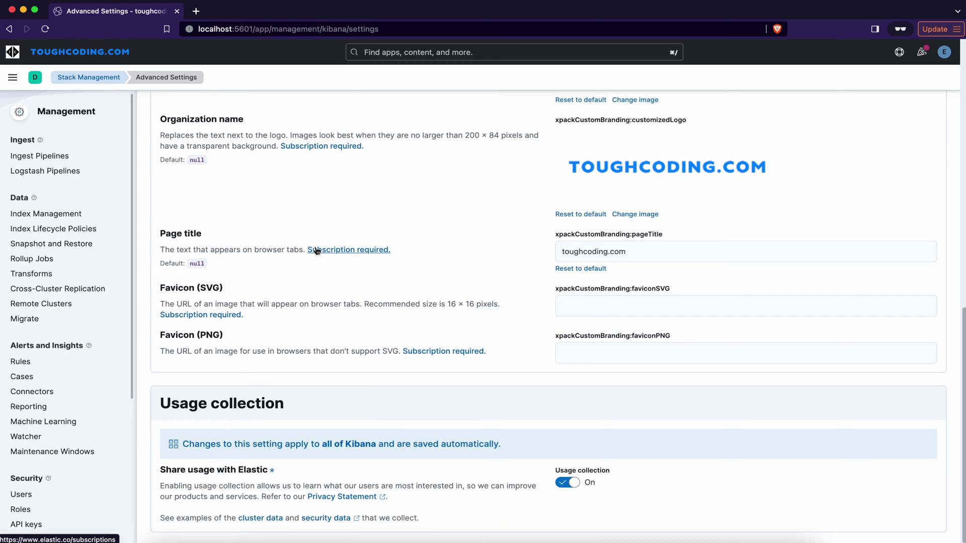
pyautogui.click(581, 306)
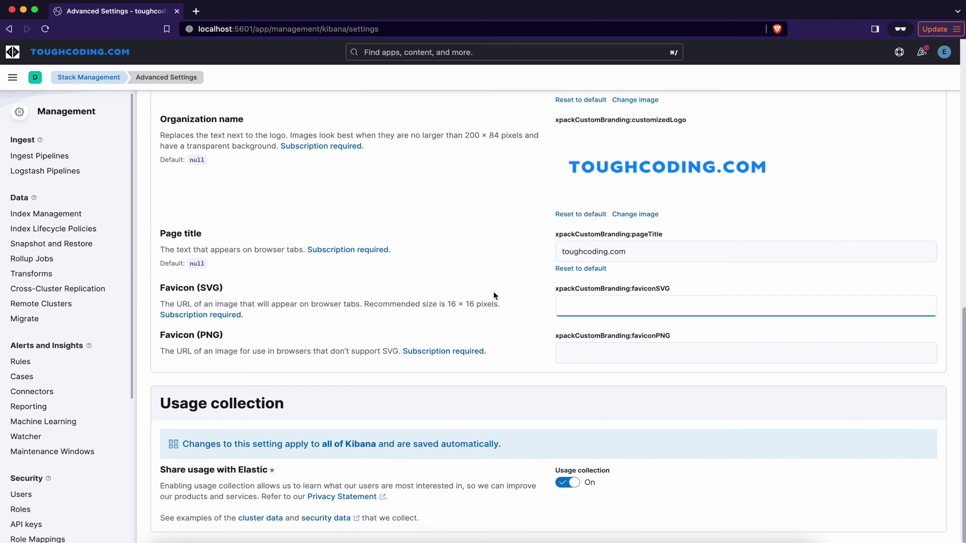
pyautogui.write('https://toughcoding.net/wp-content/uploads/2023/03/logoS.svg')
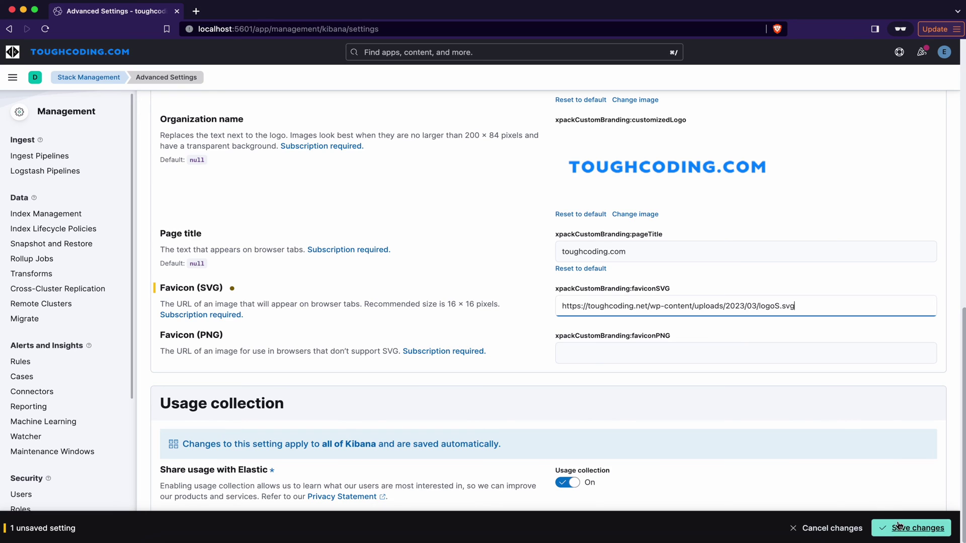
pyautogui.press('super+Tab')
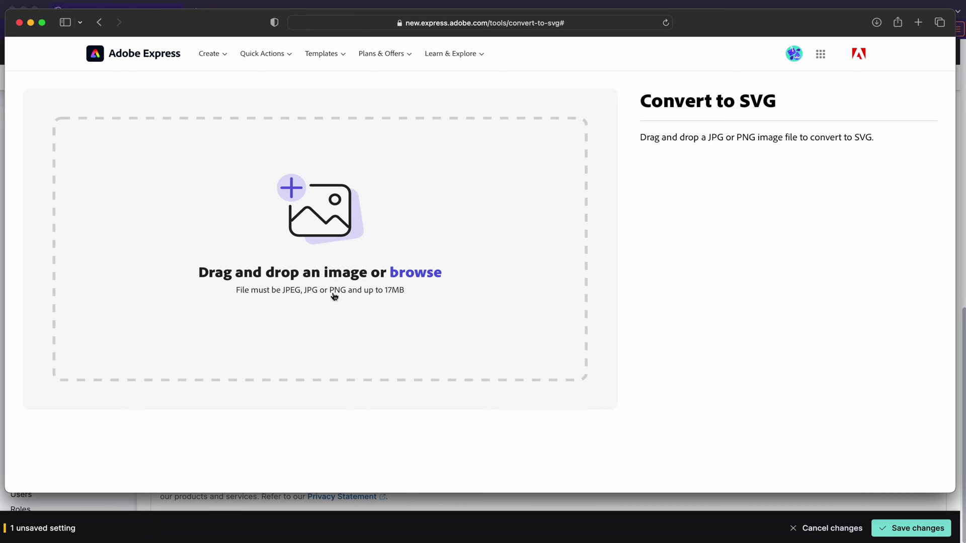
# - Upload logoS-banner.png to Adobe Express for conversion to SVG
pyautogui.click(393, 270)
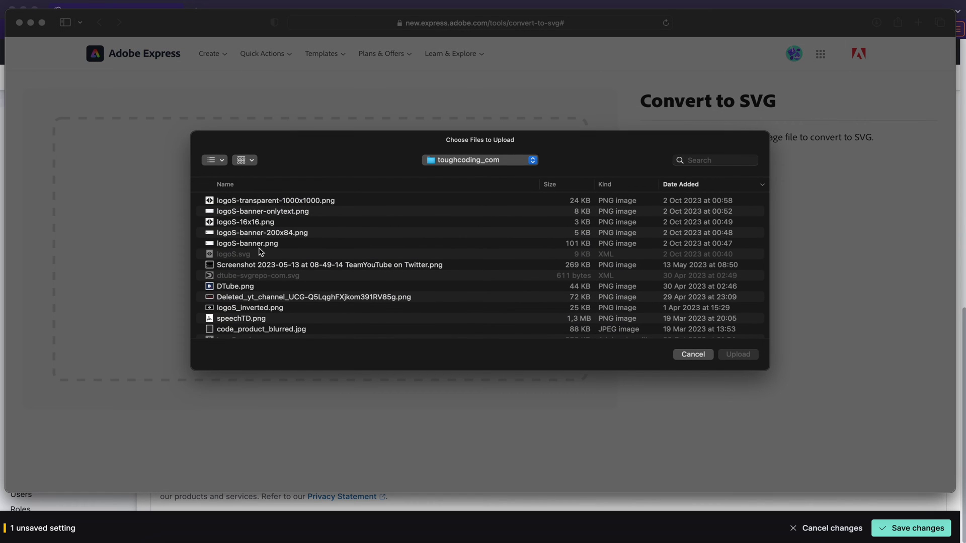
pyautogui.doubleClick(262, 242)
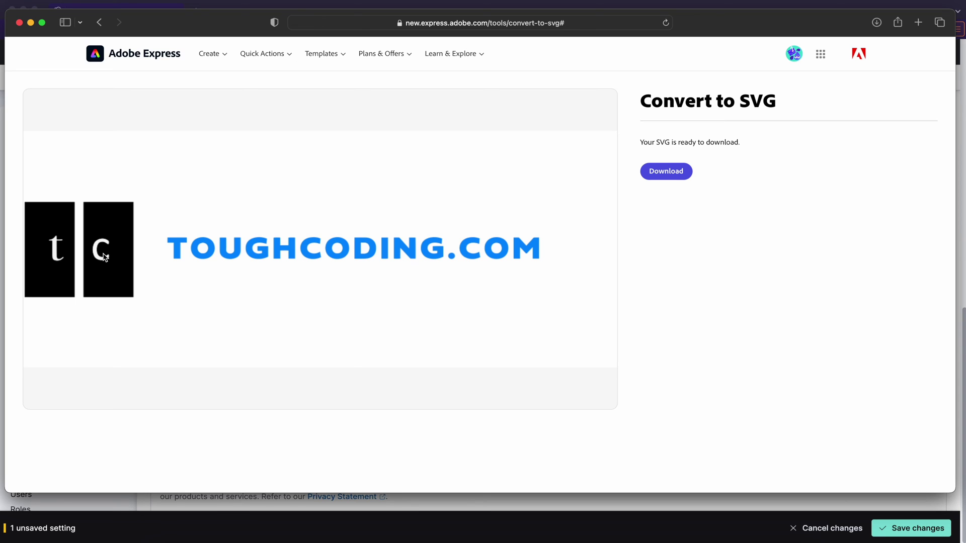
# - Back in Kibana, save the logoS.svg Favicon (SVG) setting and reload the page
pyautogui.press('super+Tab')
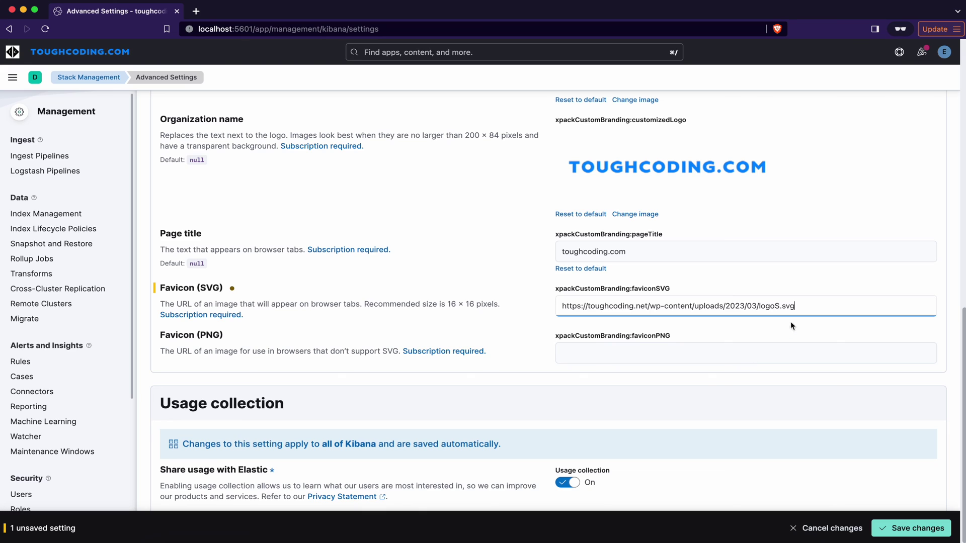
pyautogui.moveTo(563, 306); pyautogui.dragTo(798, 303)
pyautogui.click(799, 303)
pyautogui.click(900, 525)
pyautogui.click(906, 519)
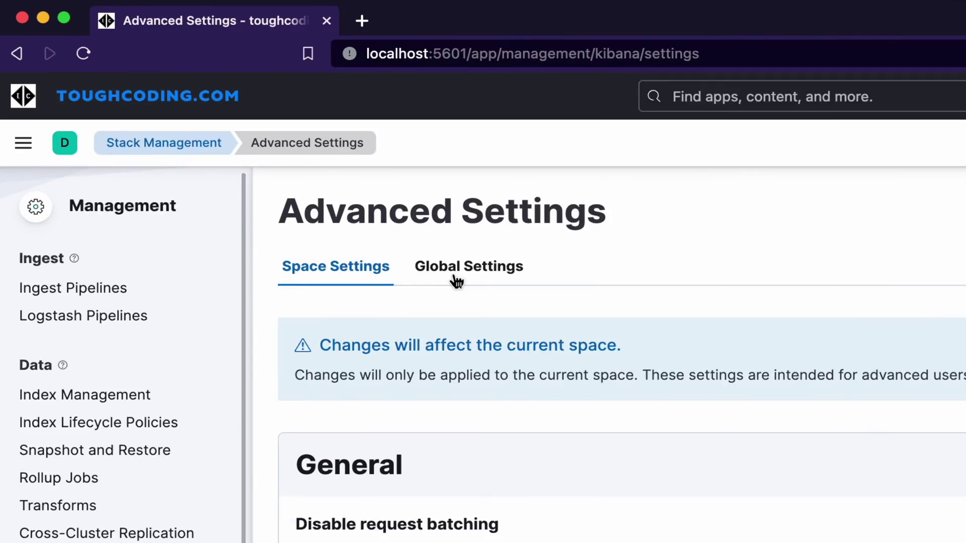
# - Return to the Global Settings tab and scroll down to the favicon fields
pyautogui.click(455, 277)
pyautogui.scroll(-1, 491, 232)
pyautogui.scroll(-8, 490, 231)
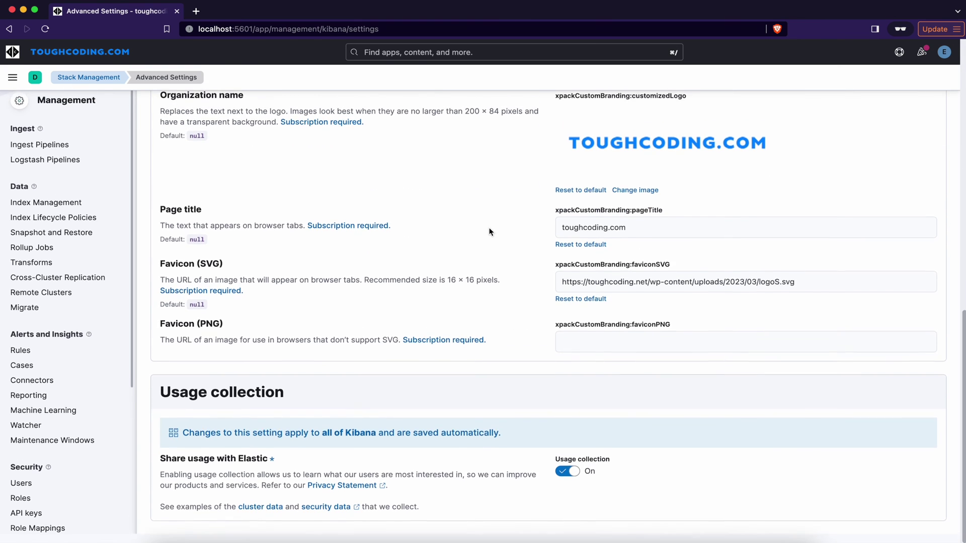
# - Paste the cropped-logoS-1-32x32.png URL into Favicon (PNG), save, and reload
pyautogui.click(574, 347)
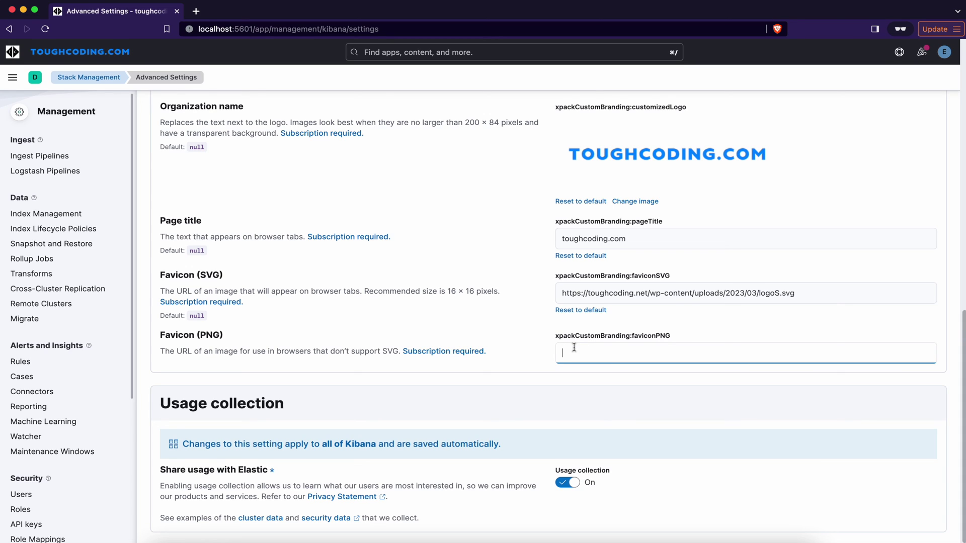
pyautogui.write('https://toughcoding.net/wp-content/uploads/2023/03/cropped-logoS-1-32x32.png')
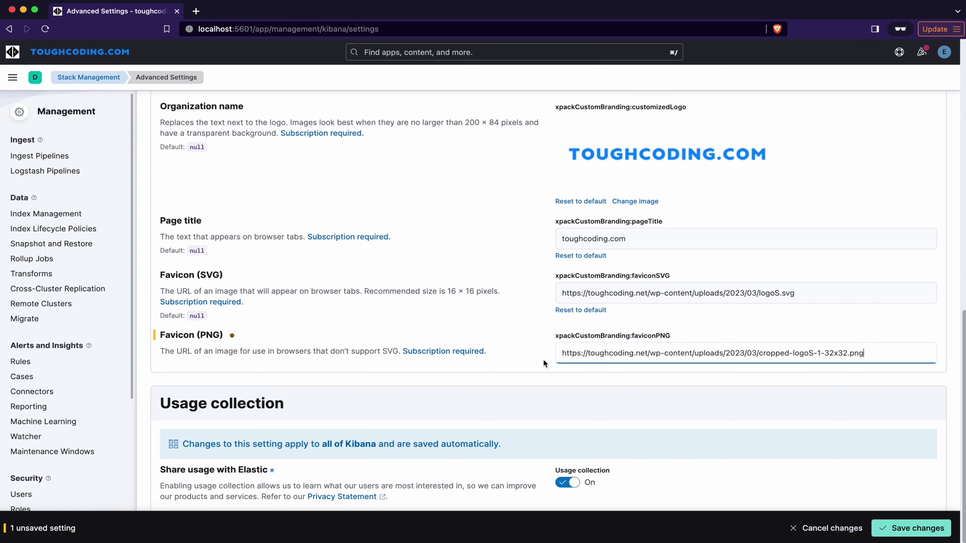
pyautogui.click(910, 528)
pyautogui.click(910, 521)
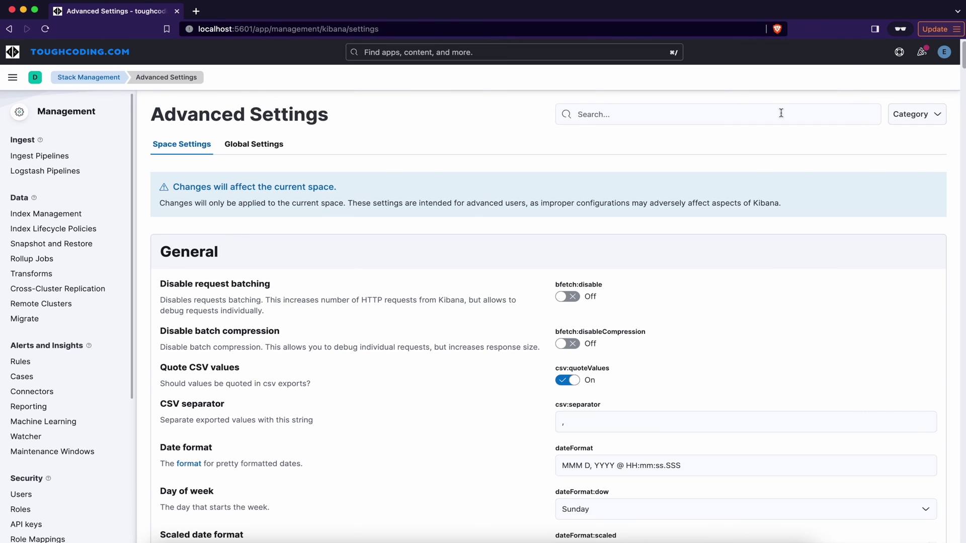
# - Log out of Kibana, then sign back in on the branded login page with username and password
pyautogui.click(943, 53)
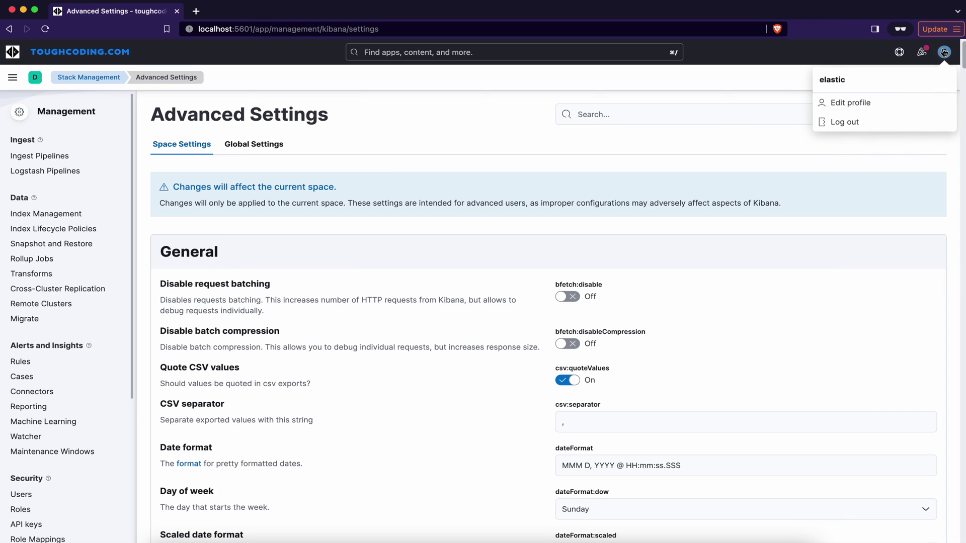
pyautogui.click(843, 124)
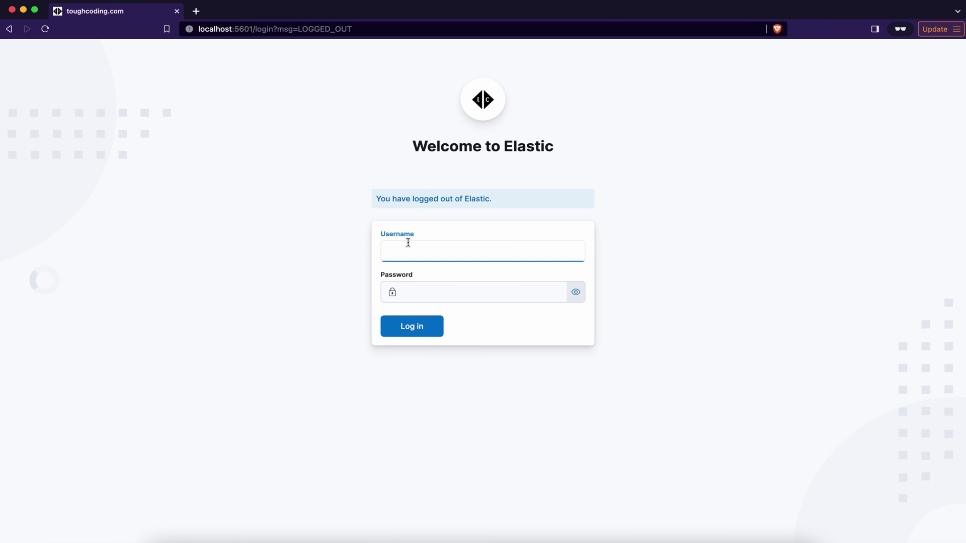
pyautogui.write('elastic')
pyautogui.press('Tab')
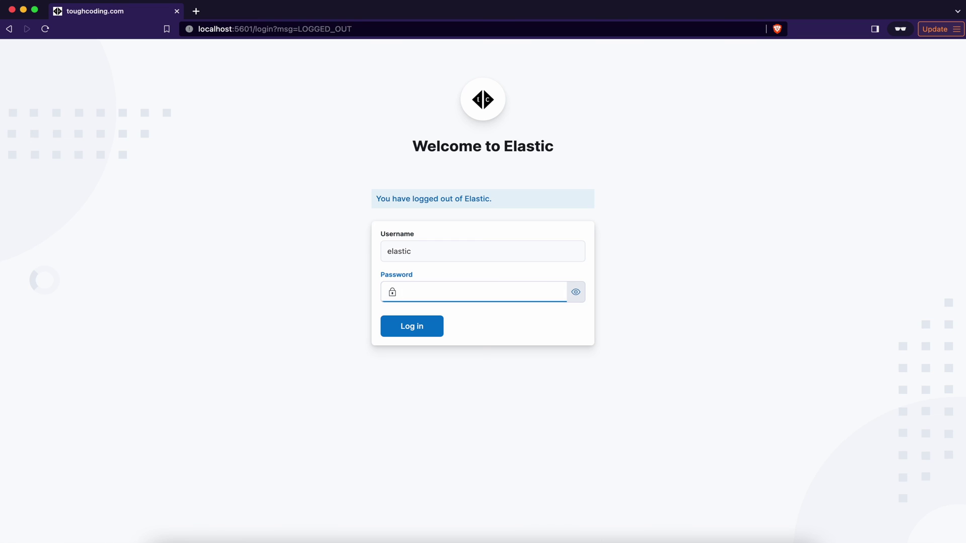
pyautogui.write('123456')
pyautogui.press('Return')
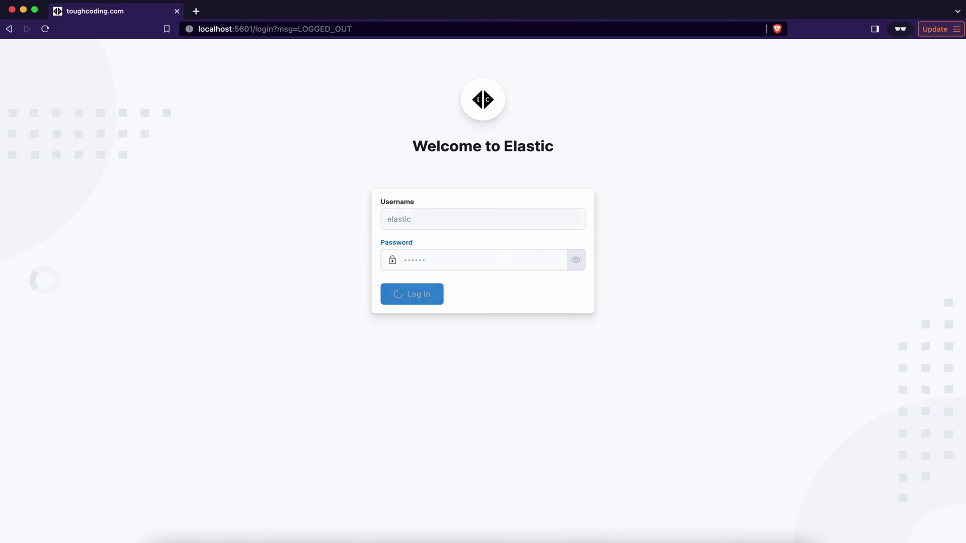